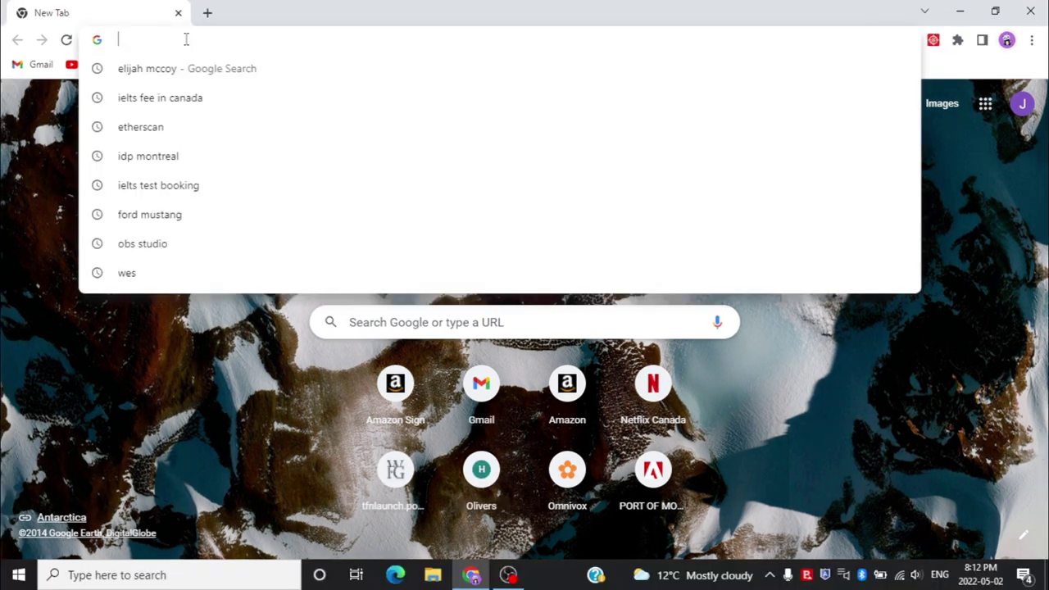
Search Google for 'open sea' and open the OpenSea marketplace site from the results
{"action": "type", "text": "op"}
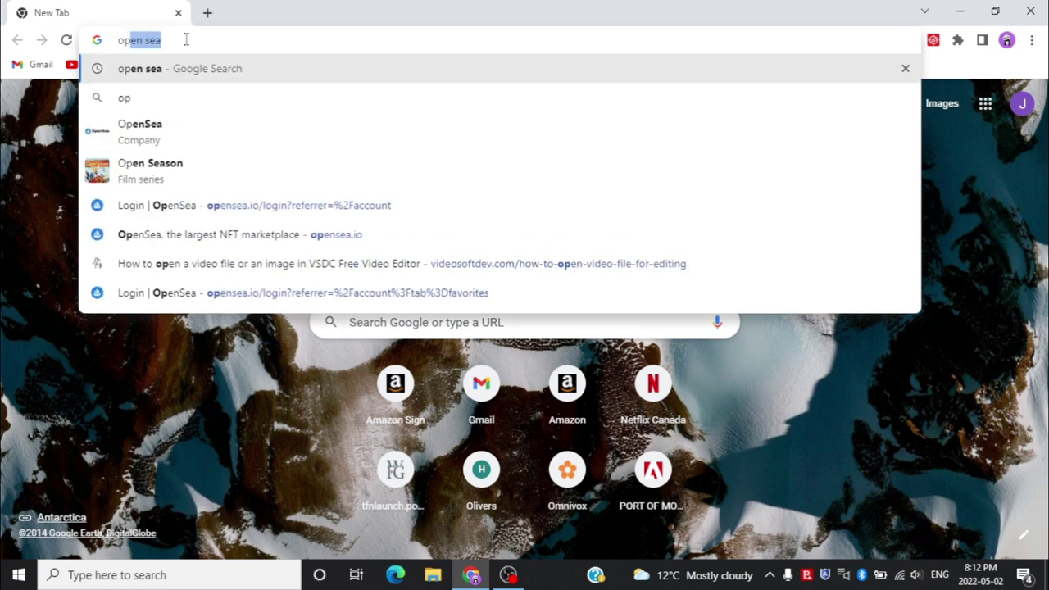
{"action": "type", "text": "en sea"}
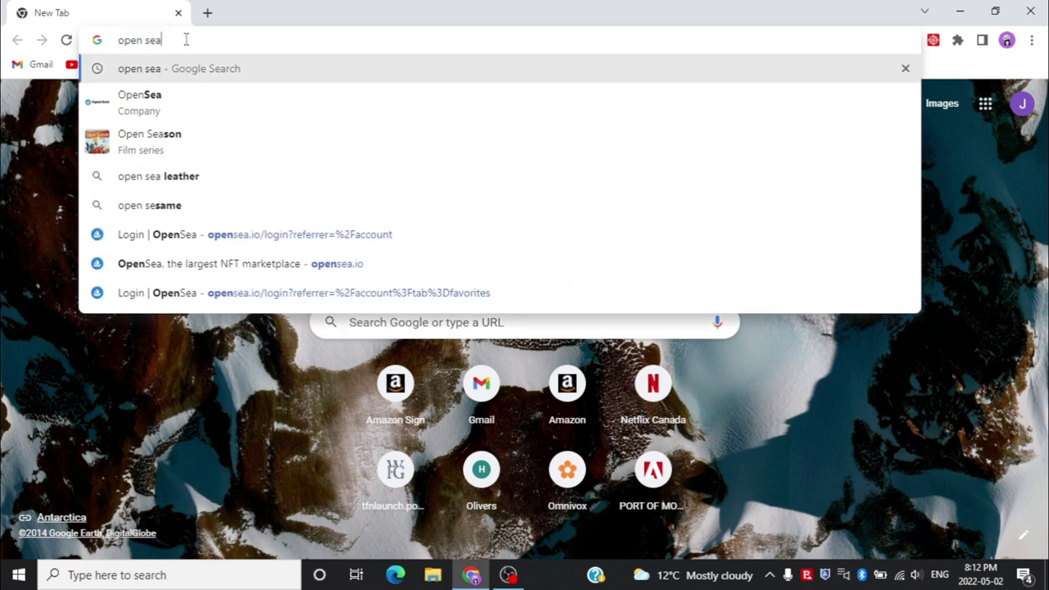
{"action": "key", "text": "Return"}
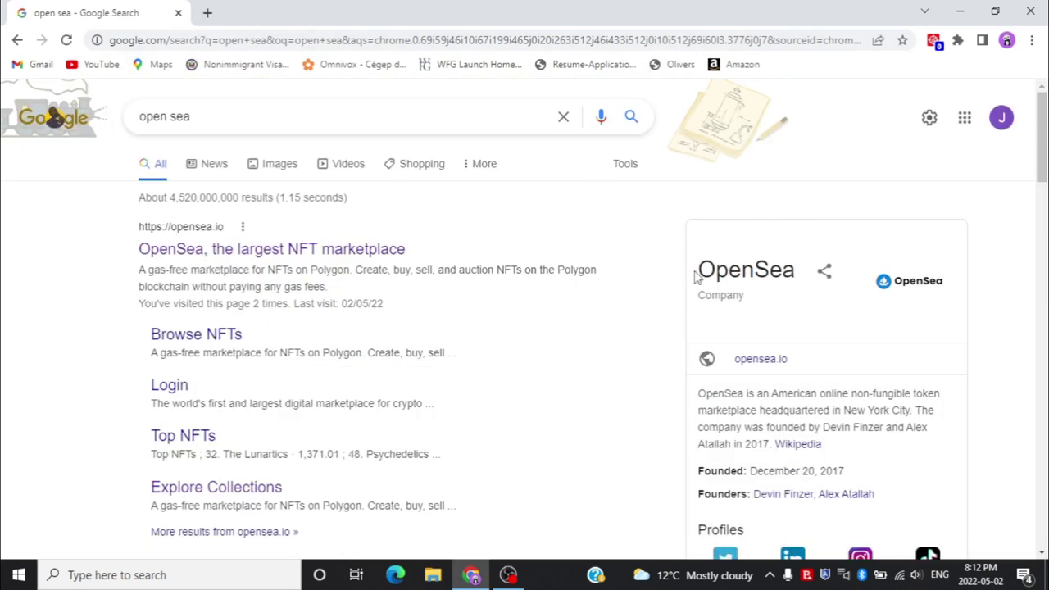
{"action": "left_click_drag", "start_coordinate": [698, 270], "coordinate": [797, 270]}
{"action": "left_click", "coordinate": [858, 287]}
{"action": "triple_click", "coordinate": [800, 310]}
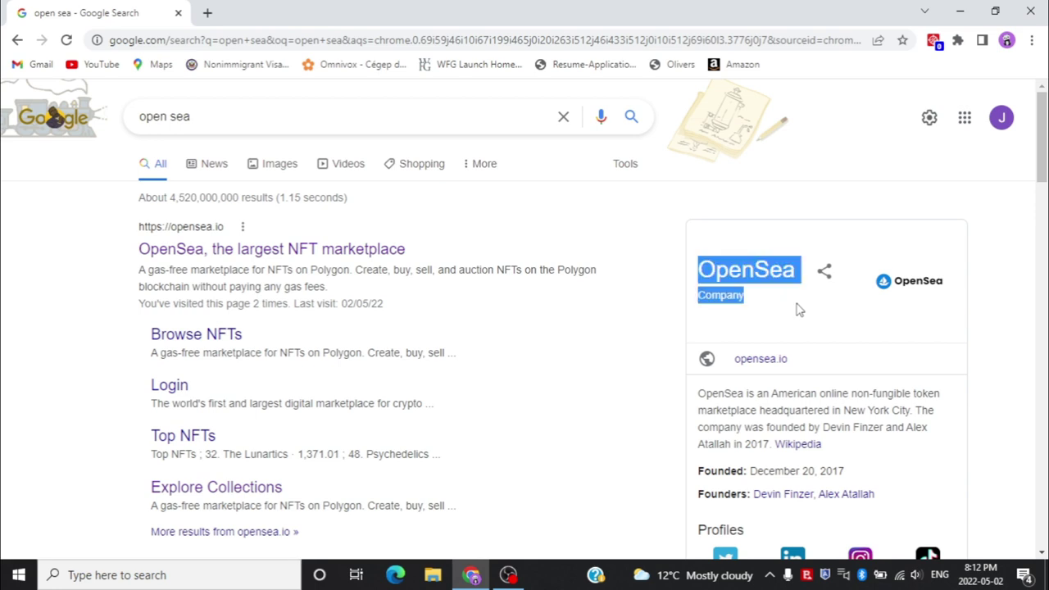
{"action": "left_click", "coordinate": [331, 244]}
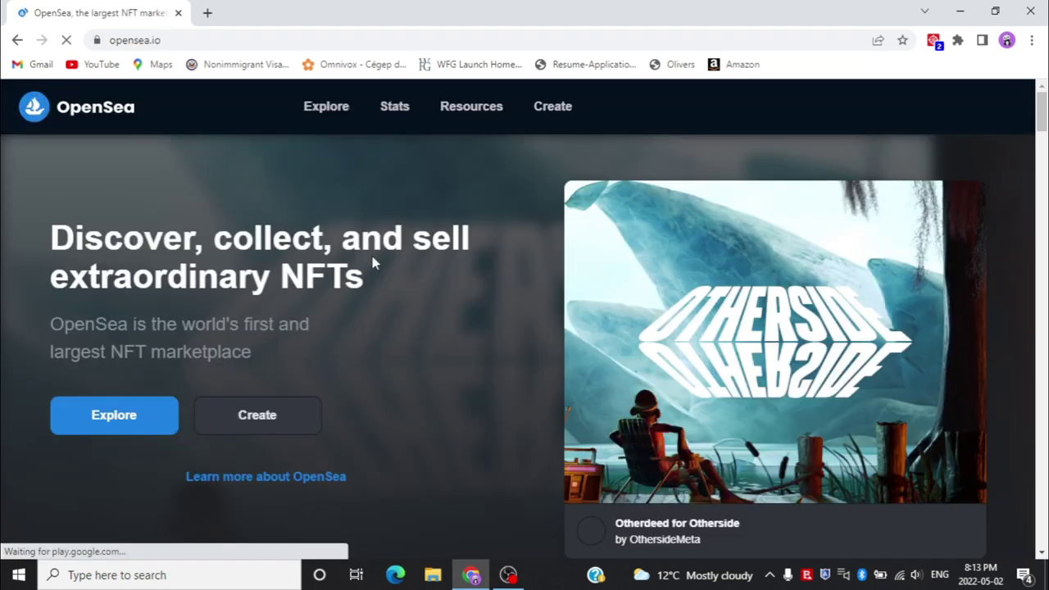
Go from OpenSea's Explore page to the profile login and expand the full wallet provider list
{"action": "scroll", "coordinate": [290, 336], "scroll_direction": "down", "scroll_amount": 4}
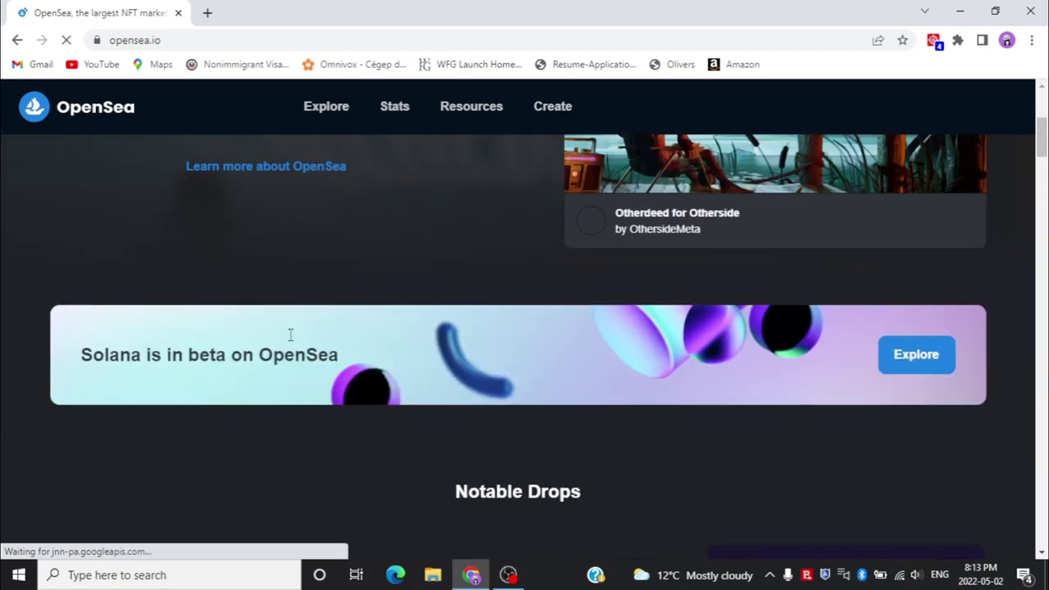
{"action": "mouse_move", "coordinate": [637, 113]}
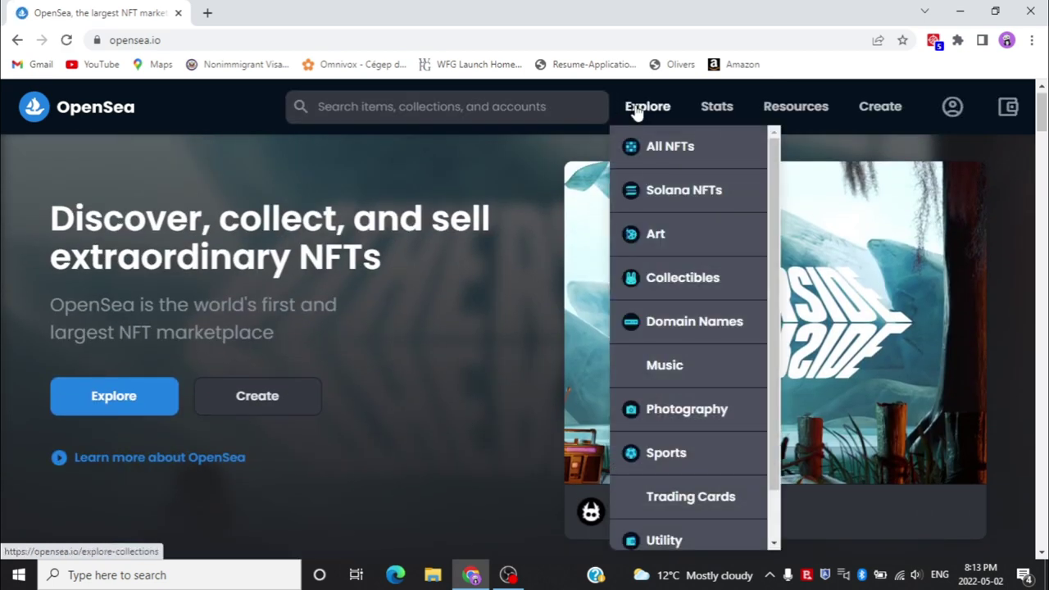
{"action": "left_click", "coordinate": [637, 112]}
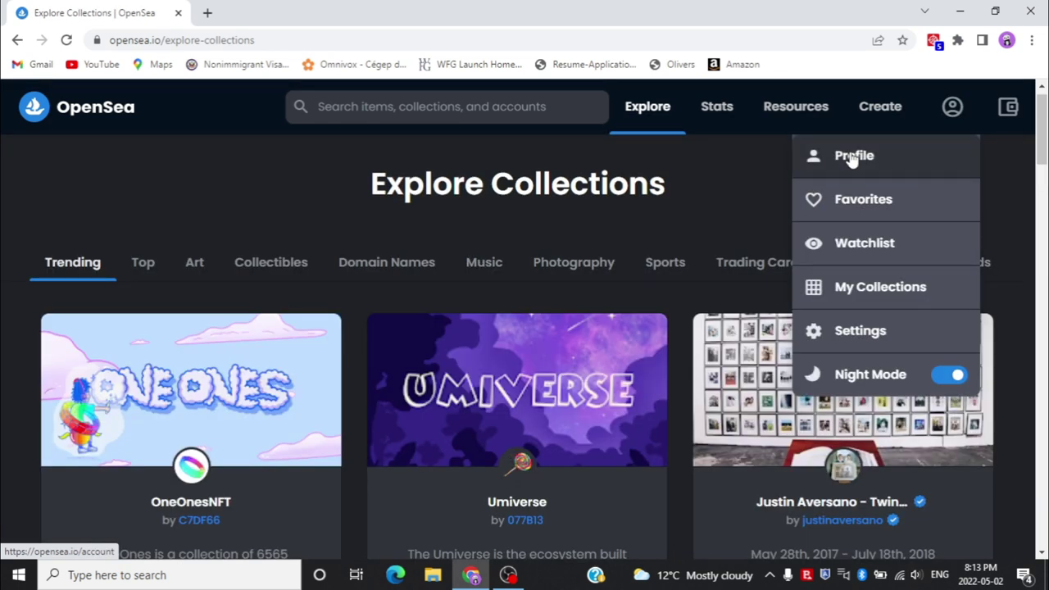
{"action": "left_click", "coordinate": [869, 155]}
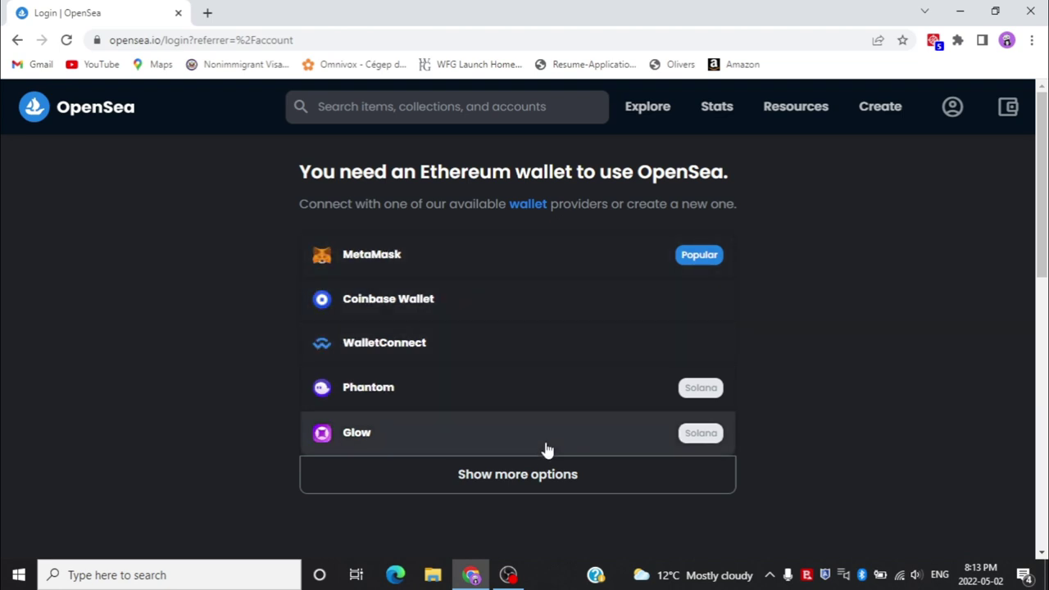
{"action": "left_click", "coordinate": [541, 476]}
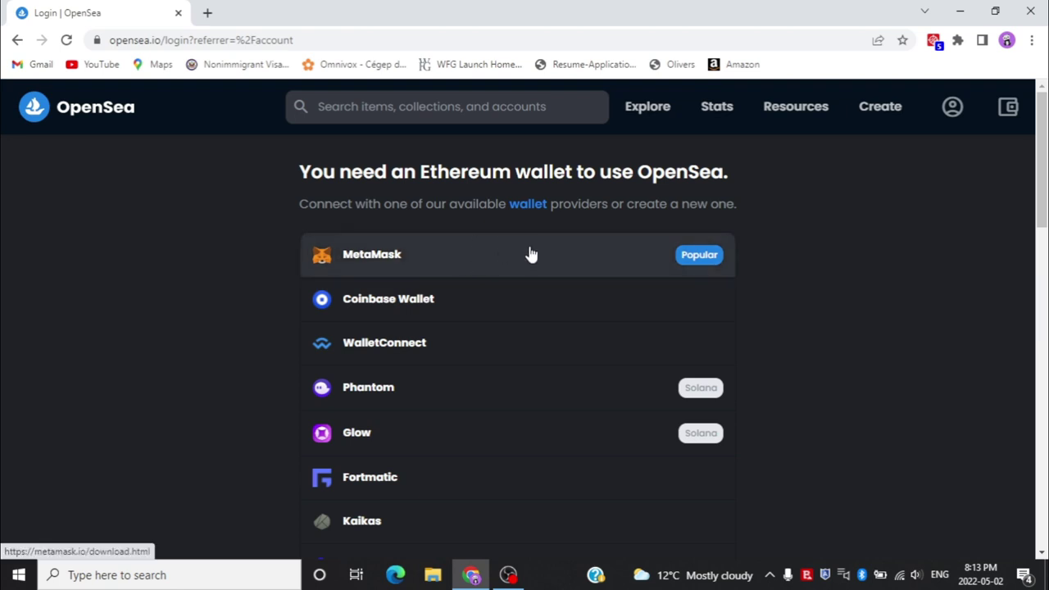
{"action": "scroll", "coordinate": [780, 269], "scroll_direction": "down", "scroll_amount": 3}
{"action": "scroll", "coordinate": [780, 270], "scroll_direction": "down", "scroll_amount": 5}
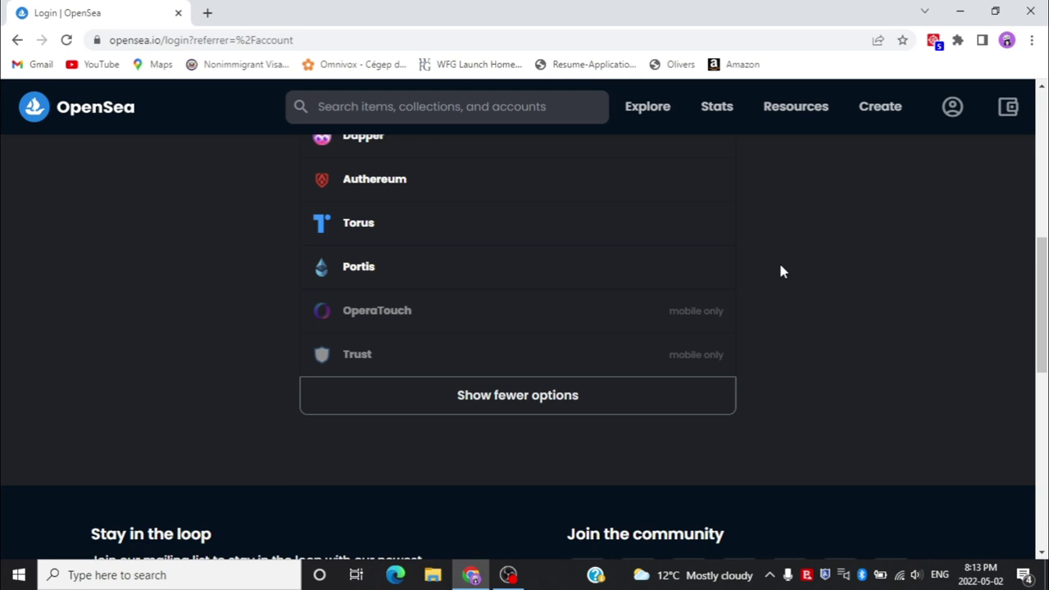
{"action": "scroll", "coordinate": [781, 272], "scroll_direction": "up", "scroll_amount": 8}
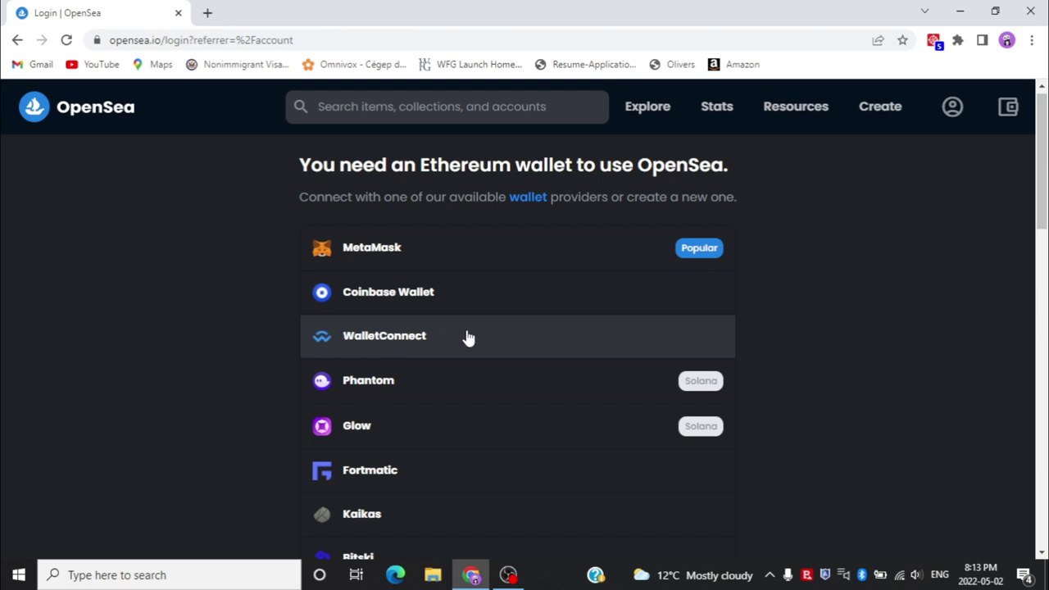
Choose MetaMask on the login page and follow Install MetaMask for Chrome to its Web Store listing
{"action": "left_click", "coordinate": [445, 249]}
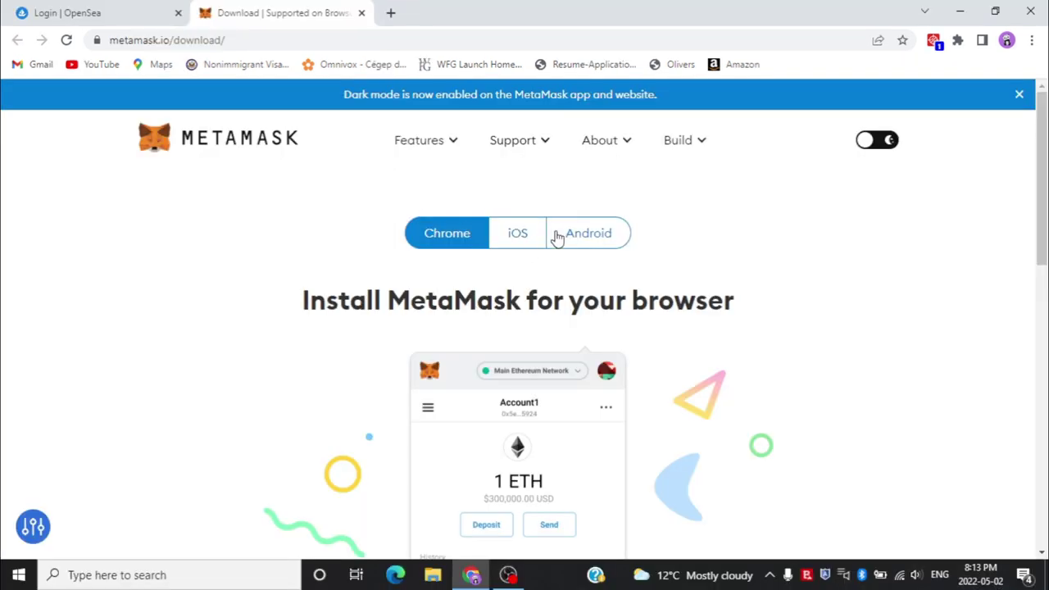
{"action": "scroll", "coordinate": [562, 241], "scroll_direction": "down", "scroll_amount": 5}
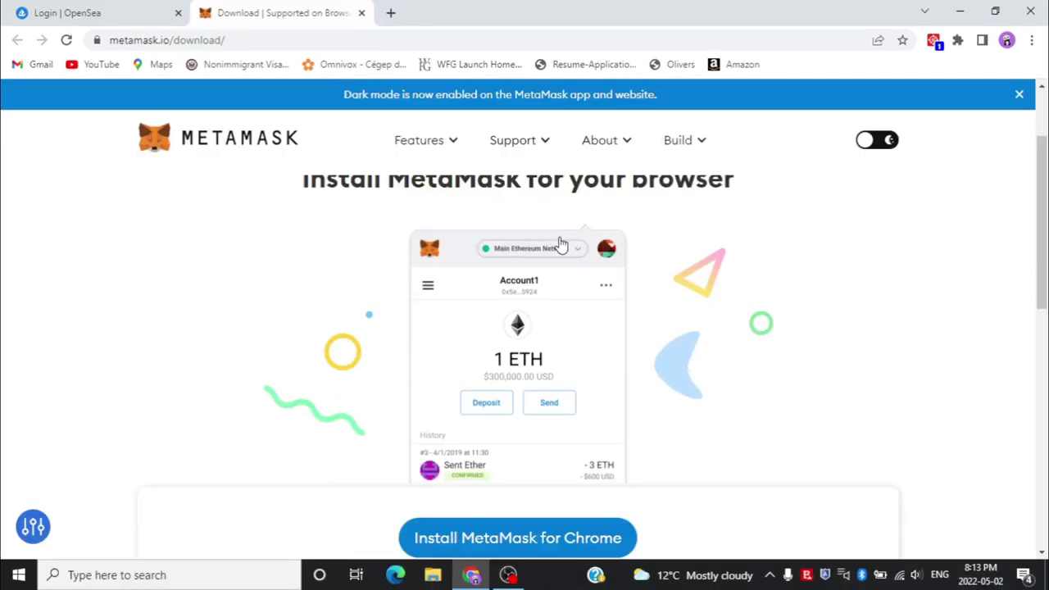
{"action": "scroll", "coordinate": [562, 243], "scroll_direction": "down", "scroll_amount": 4}
{"action": "scroll", "coordinate": [560, 242], "scroll_direction": "up", "scroll_amount": 5}
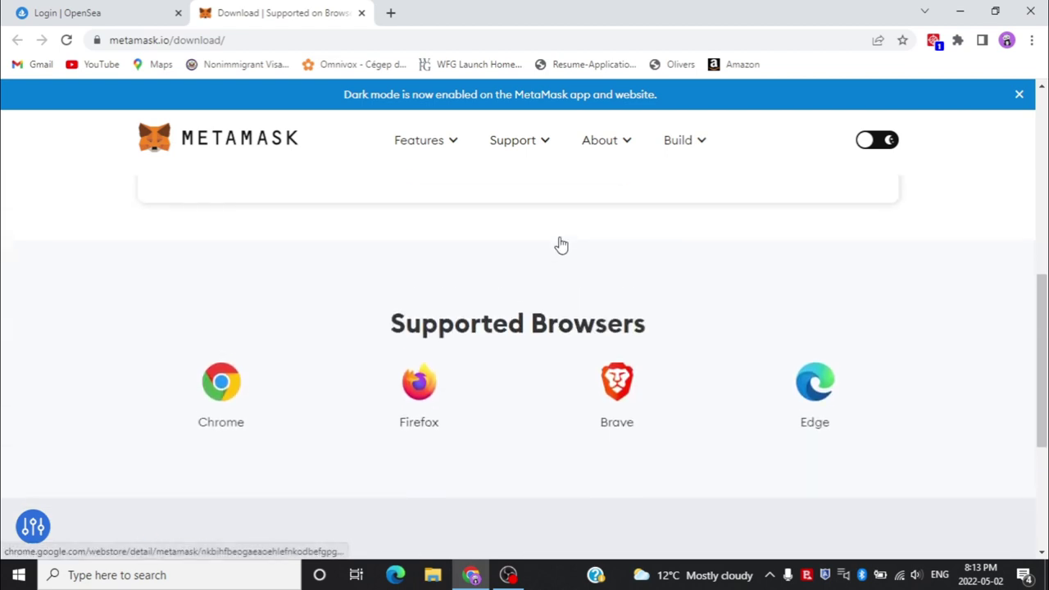
{"action": "scroll", "coordinate": [561, 241], "scroll_direction": "up", "scroll_amount": 2}
{"action": "scroll", "coordinate": [563, 244], "scroll_direction": "down", "scroll_amount": 2}
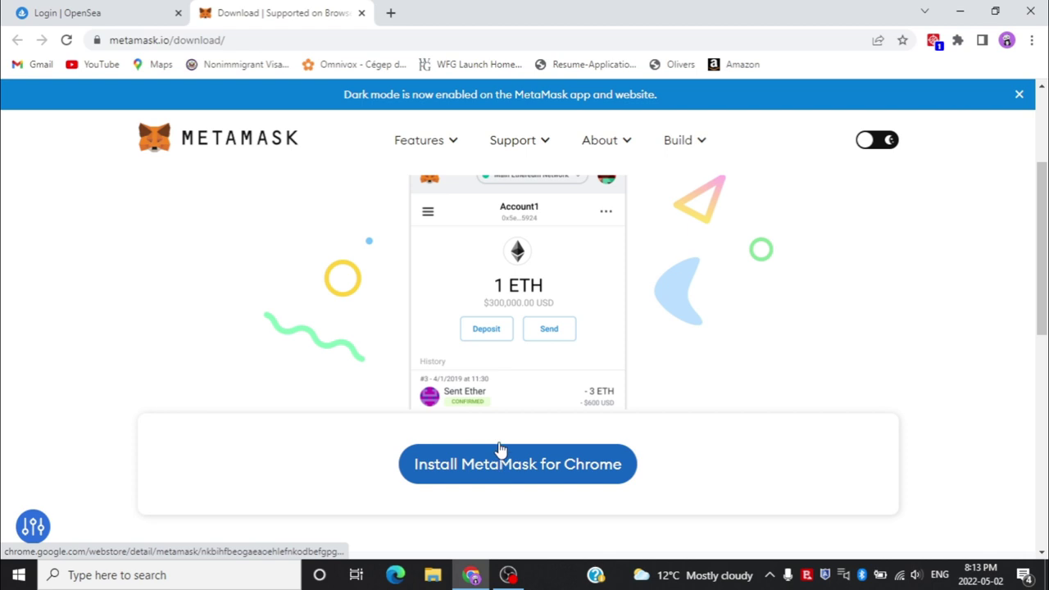
{"action": "left_click", "coordinate": [496, 463]}
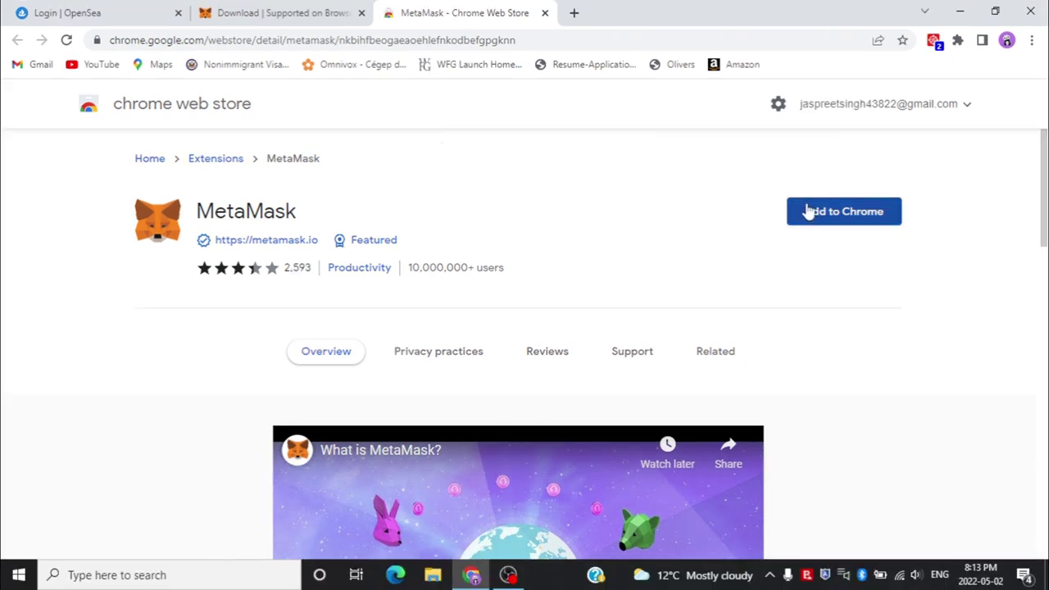
Add the MetaMask extension to Chrome and dismiss the extension-added notice
{"action": "left_click", "coordinate": [809, 211]}
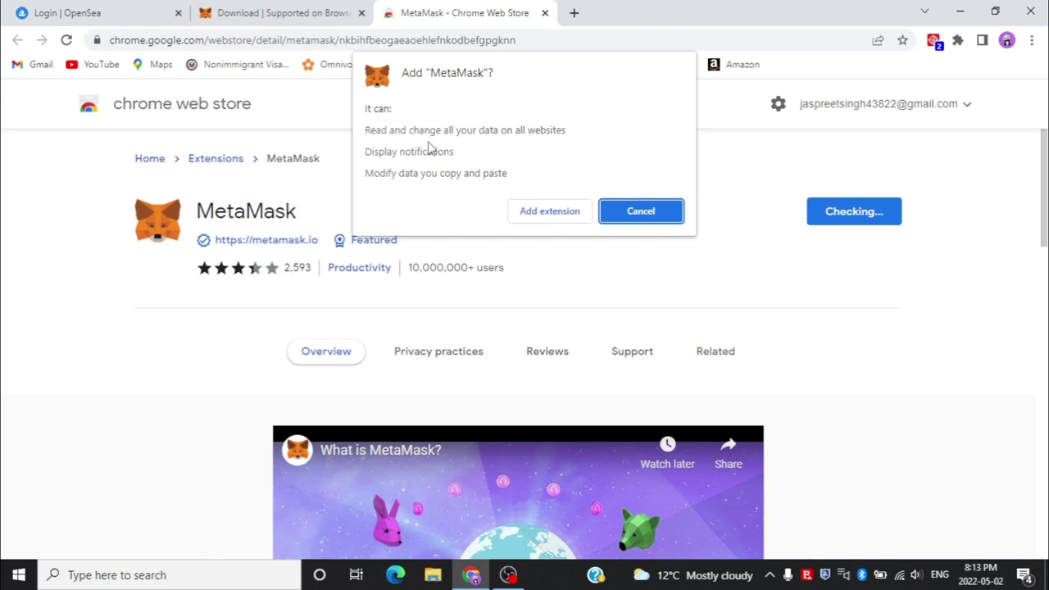
{"action": "left_click", "coordinate": [534, 213]}
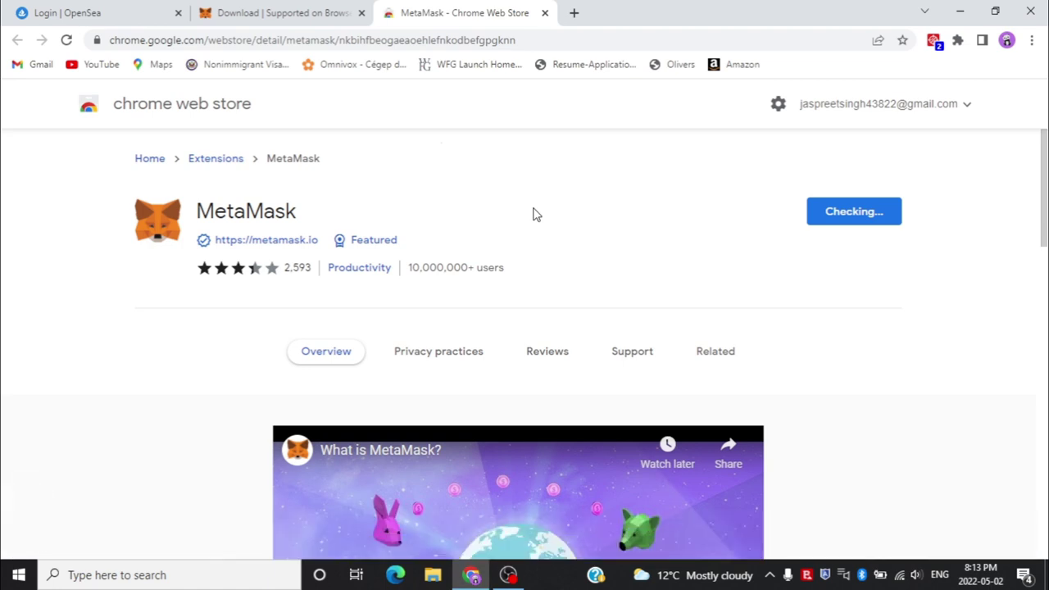
{"action": "scroll", "coordinate": [533, 214], "scroll_direction": "down", "scroll_amount": 10}
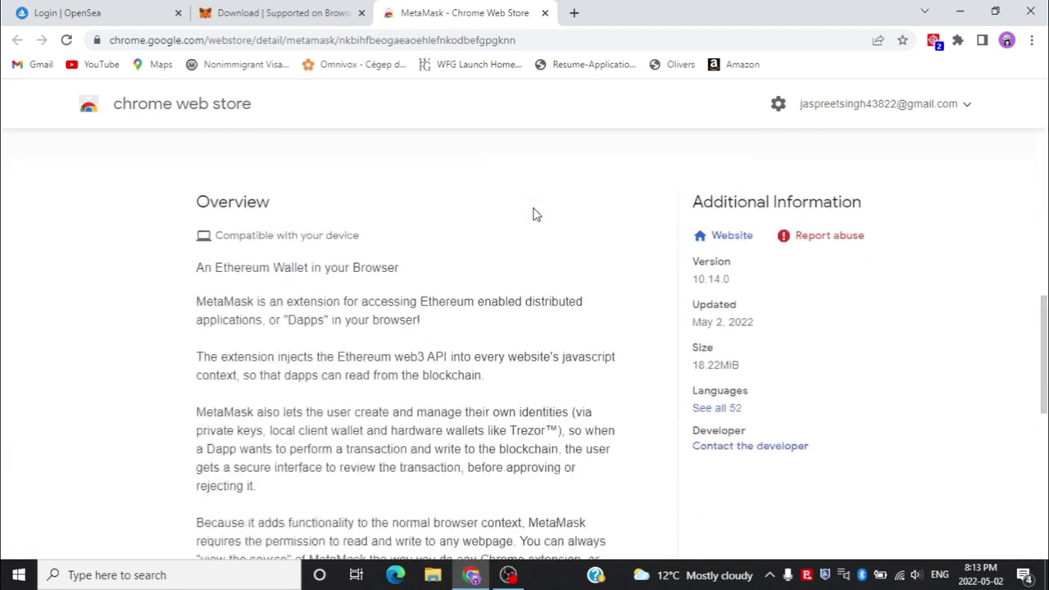
{"action": "scroll", "coordinate": [533, 214], "scroll_direction": "down", "scroll_amount": 3}
{"action": "scroll", "coordinate": [533, 214], "scroll_direction": "up", "scroll_amount": 6}
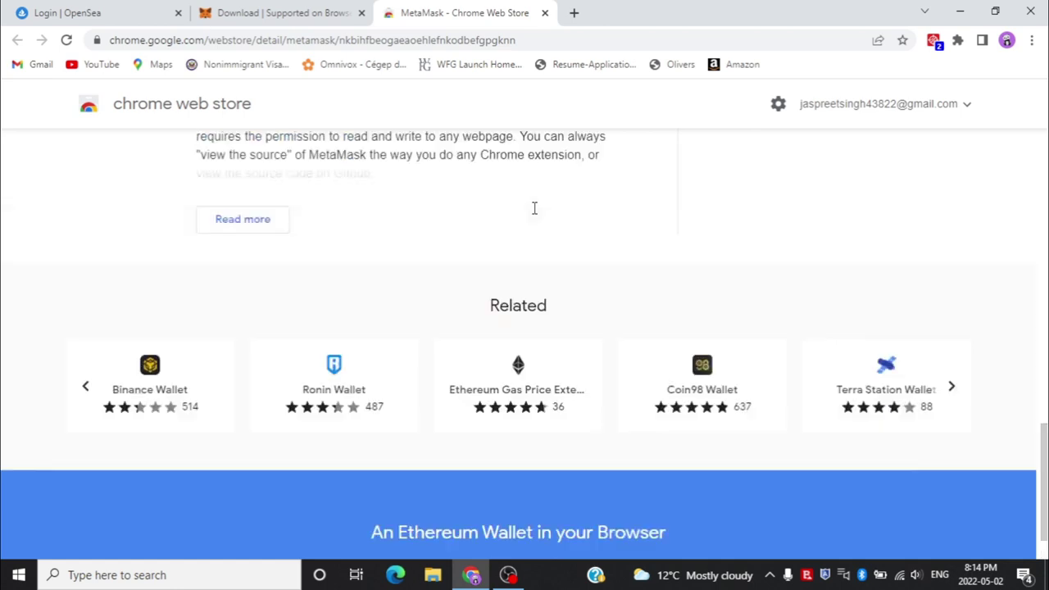
{"action": "scroll", "coordinate": [533, 214], "scroll_direction": "up", "scroll_amount": 7}
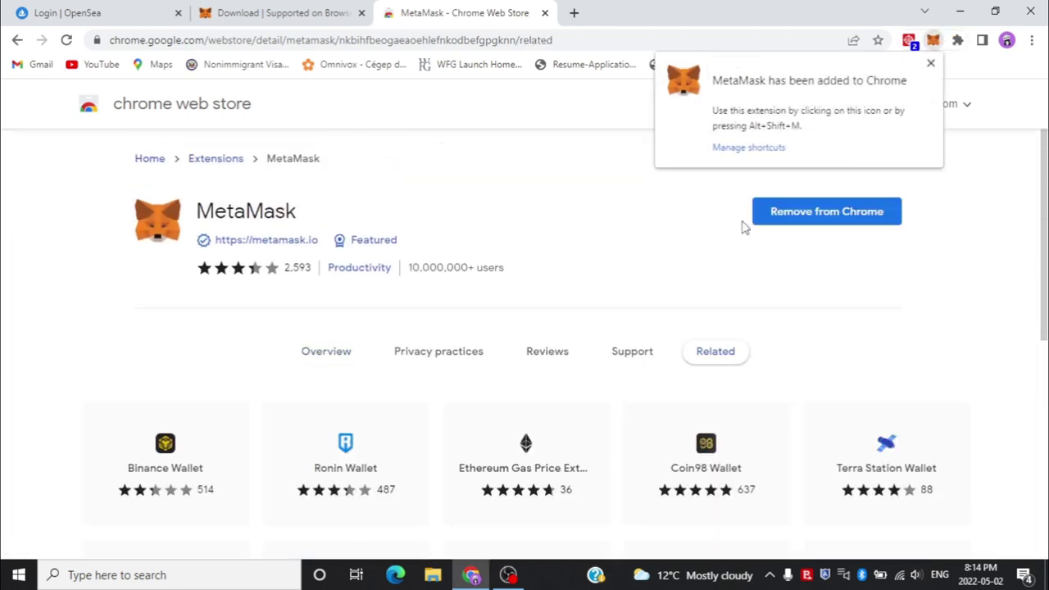
{"action": "left_click", "coordinate": [931, 62]}
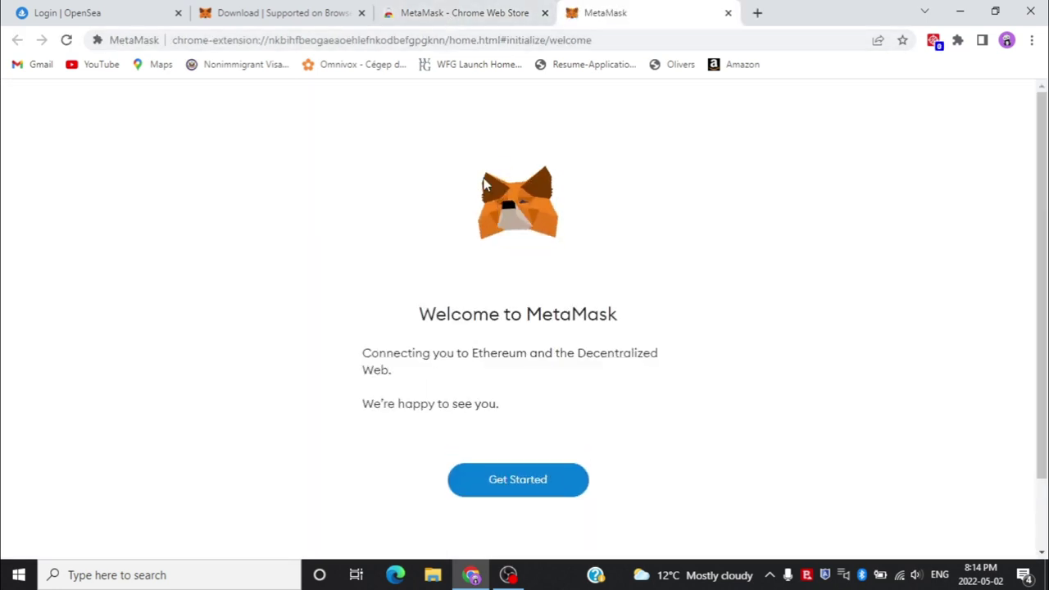
Start MetaMask setup, choose Create a Wallet, and agree to usage-data collection
{"action": "left_click", "coordinate": [503, 483]}
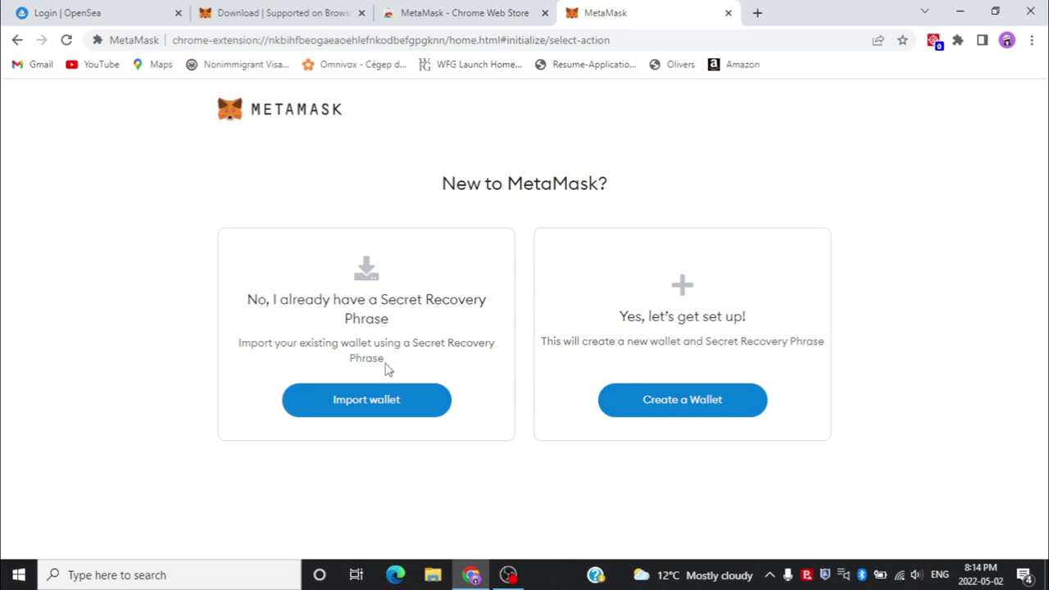
{"action": "left_click", "coordinate": [660, 403]}
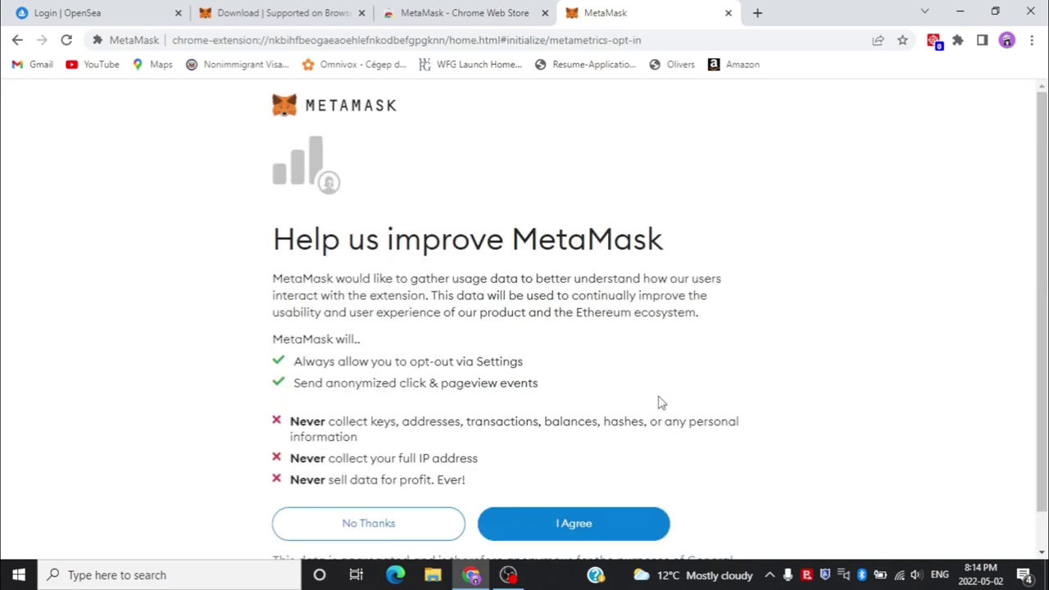
{"action": "scroll", "coordinate": [509, 257], "scroll_direction": "down", "scroll_amount": 1}
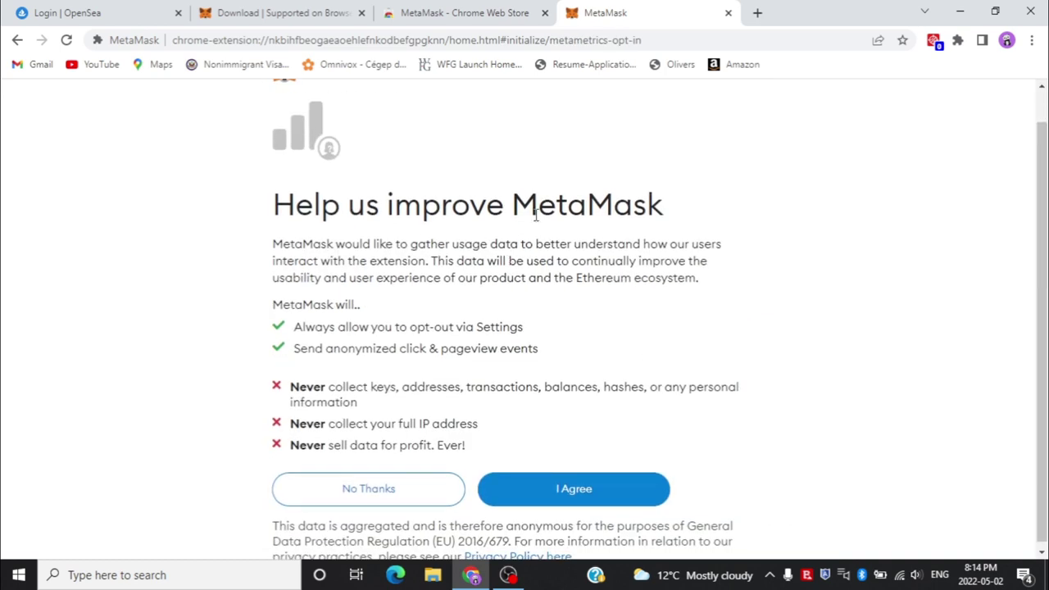
{"action": "left_click", "coordinate": [564, 495]}
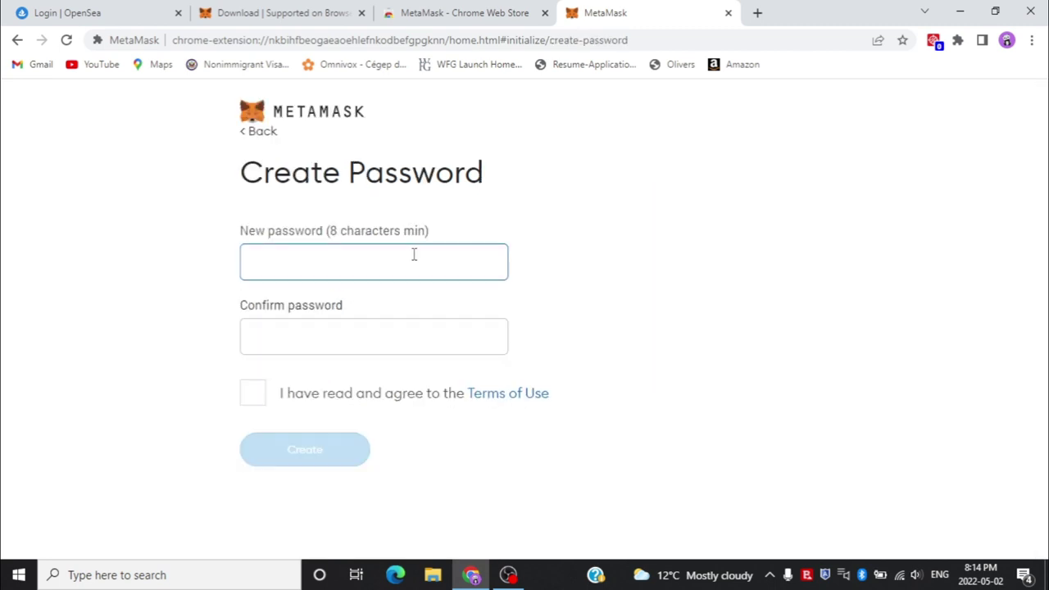
Begin entering the wallet password, deleting the too-short first character
{"action": "type", "text": "a"}
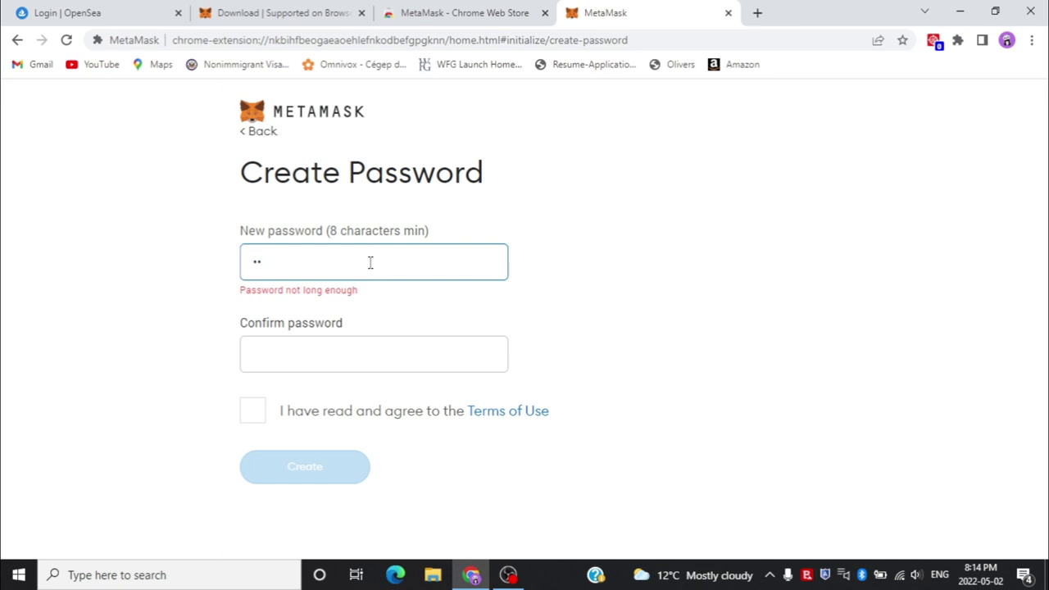
{"action": "key", "text": "BackSpace"}
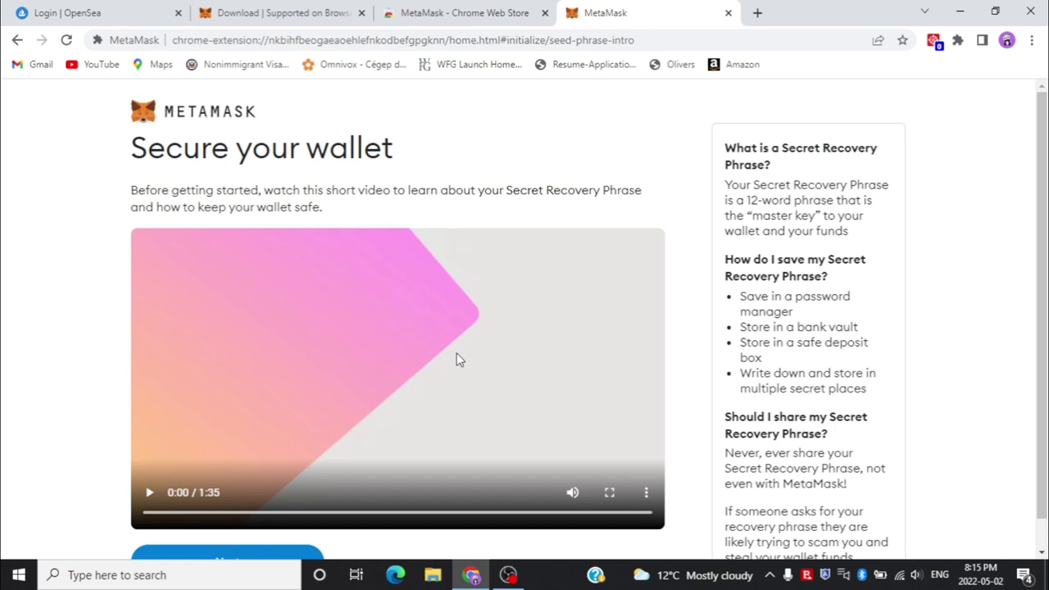
Continue past the recovery-phrase video and choose Remind me later for the Secret Recovery Phrase backup
{"action": "scroll", "coordinate": [457, 360], "scroll_direction": "down", "scroll_amount": 1}
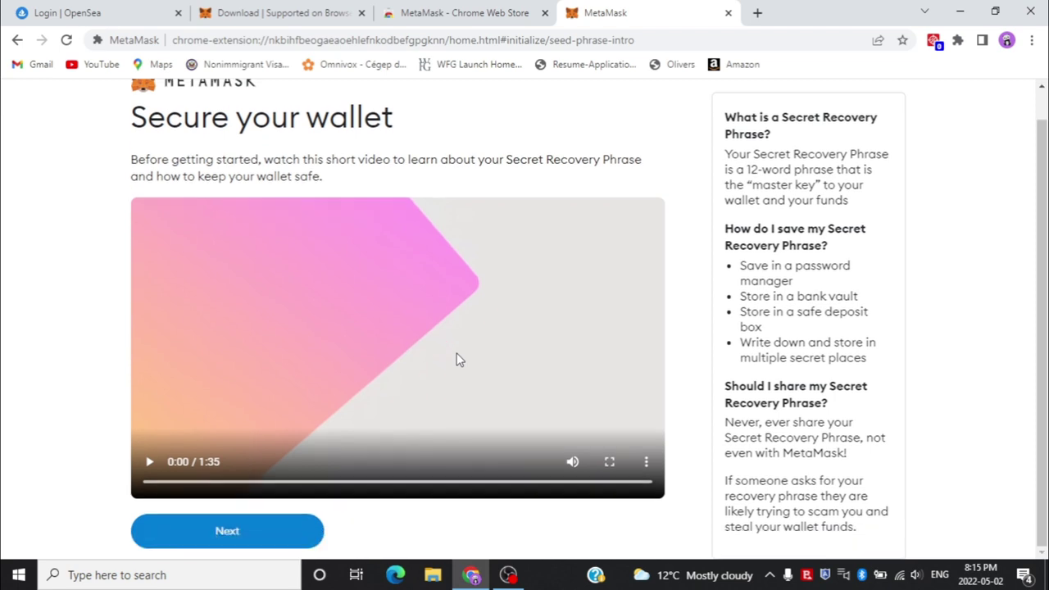
{"action": "left_click", "coordinate": [226, 532]}
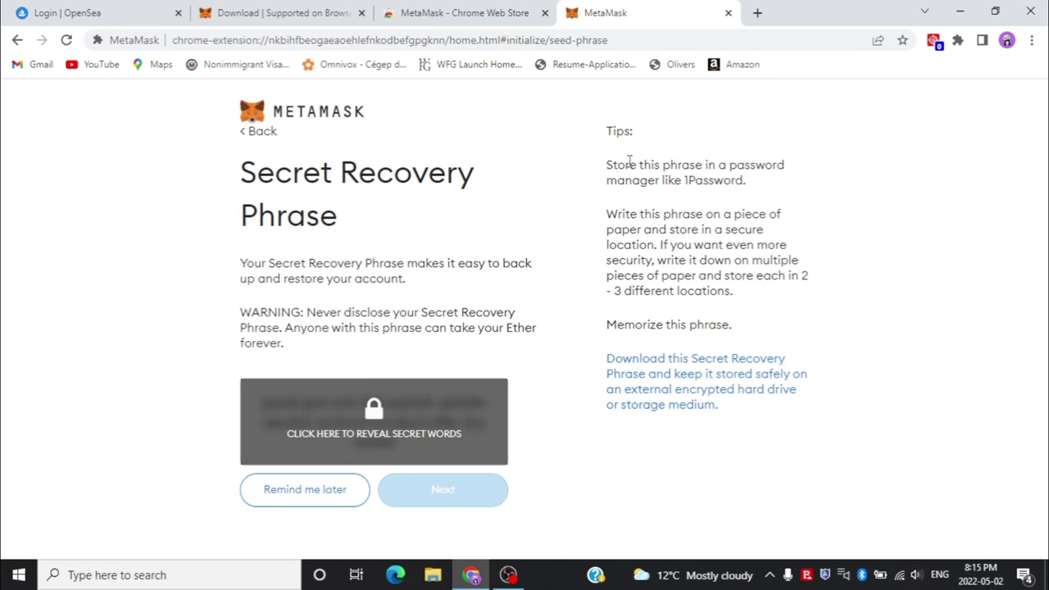
{"action": "left_click_drag", "start_coordinate": [608, 167], "coordinate": [738, 370]}
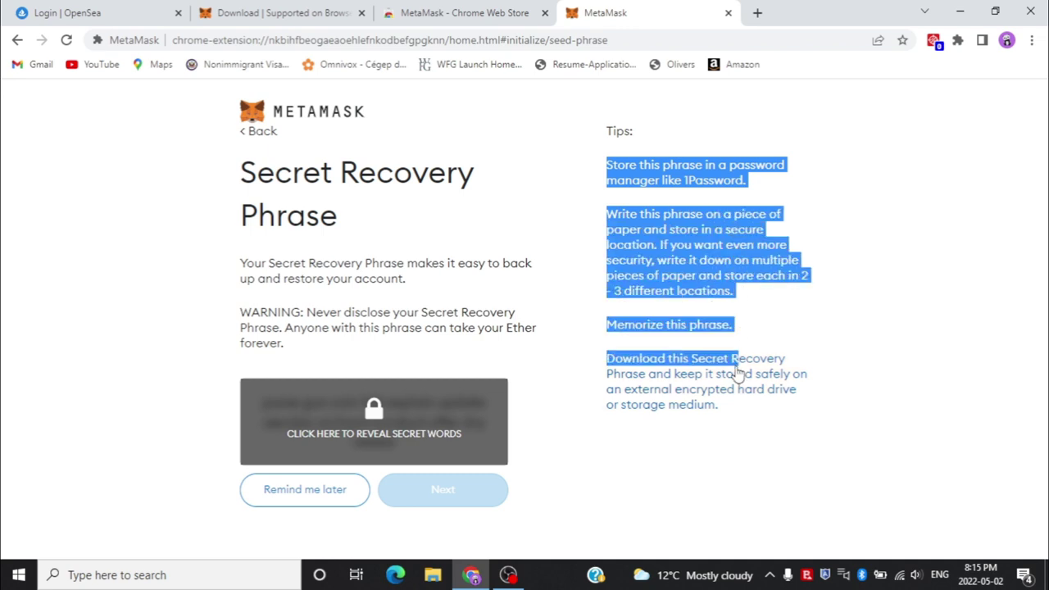
{"action": "left_click", "coordinate": [835, 320]}
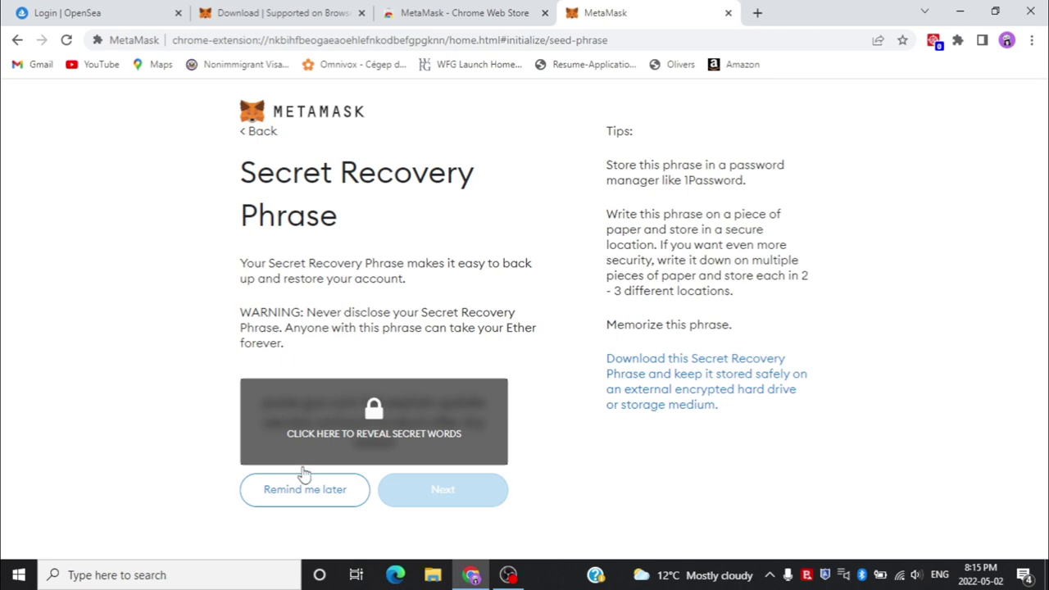
{"action": "left_click", "coordinate": [325, 501]}
{"action": "scroll", "coordinate": [644, 264], "scroll_direction": "down", "scroll_amount": 1}
{"action": "scroll", "coordinate": [644, 264], "scroll_direction": "up", "scroll_amount": 1}
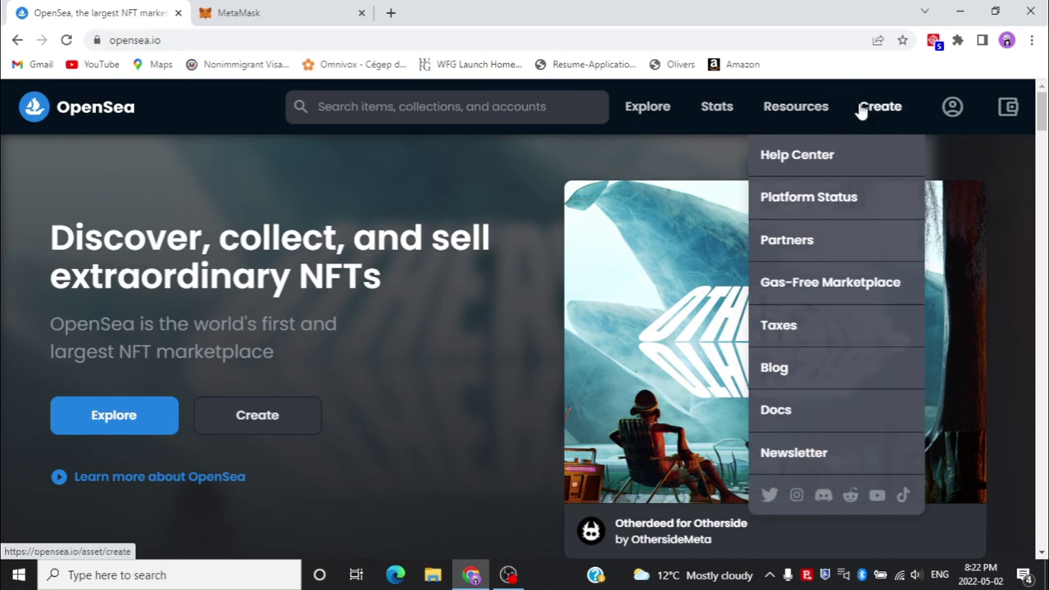
Connect MetaMask's Account 1 to OpenSea from the wallet panel, then close the panel
{"action": "left_click", "coordinate": [1009, 111]}
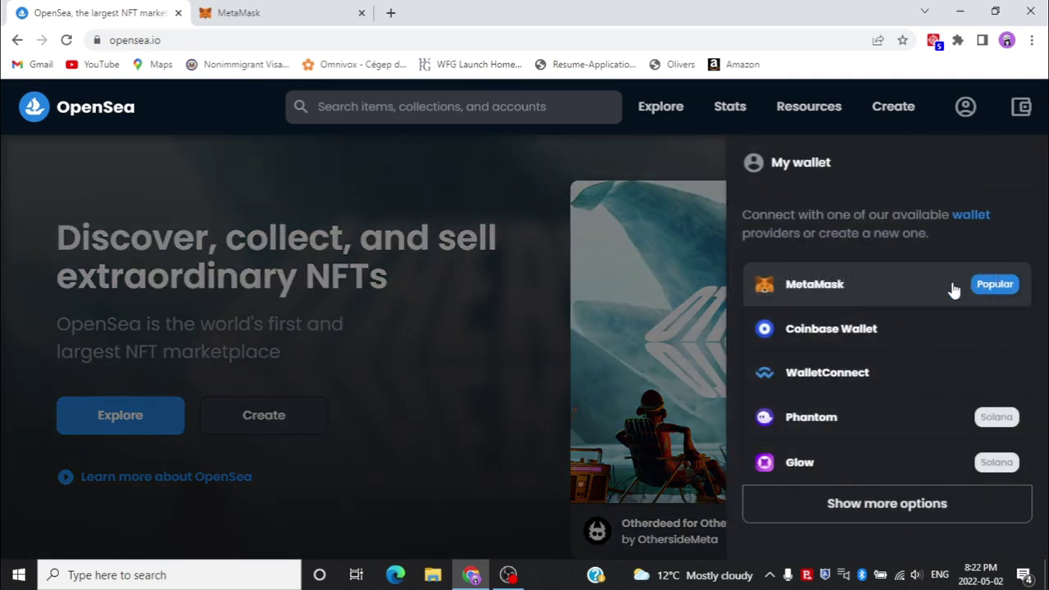
{"action": "left_click", "coordinate": [870, 284]}
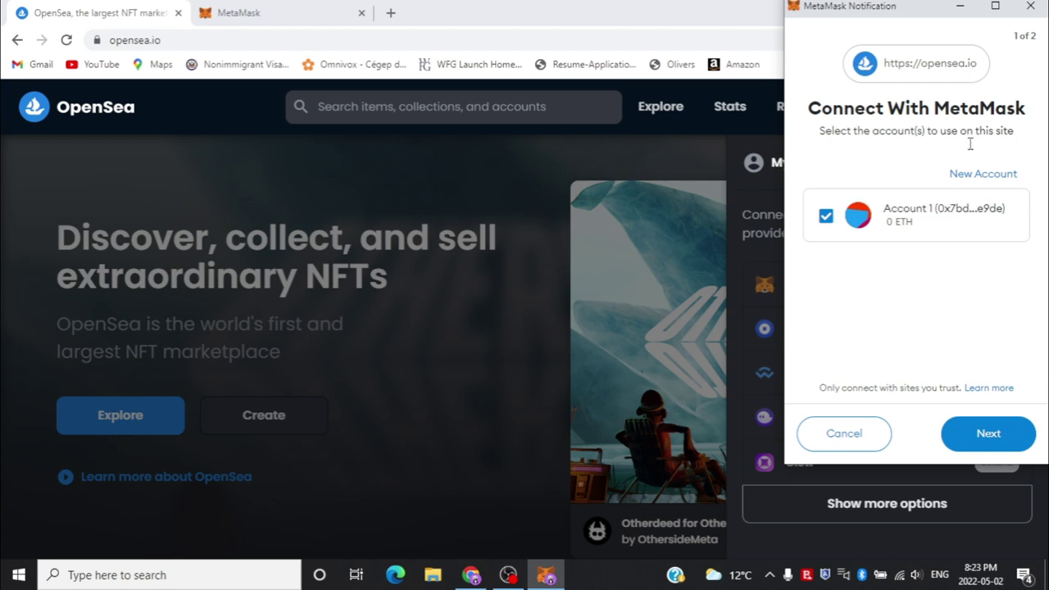
{"action": "left_click", "coordinate": [934, 209]}
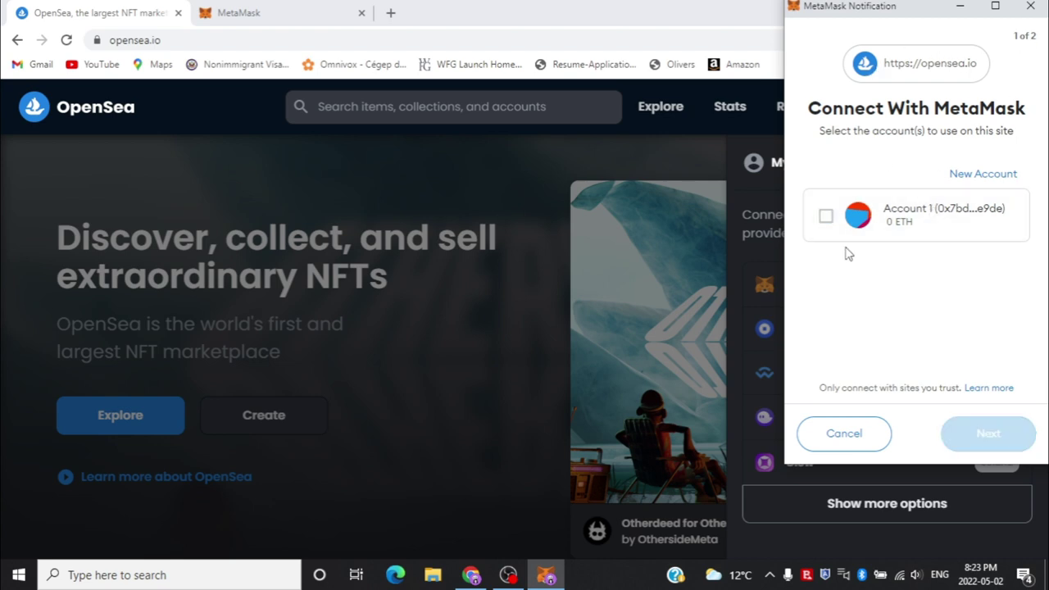
{"action": "left_click", "coordinate": [827, 218]}
{"action": "left_click", "coordinate": [987, 441]}
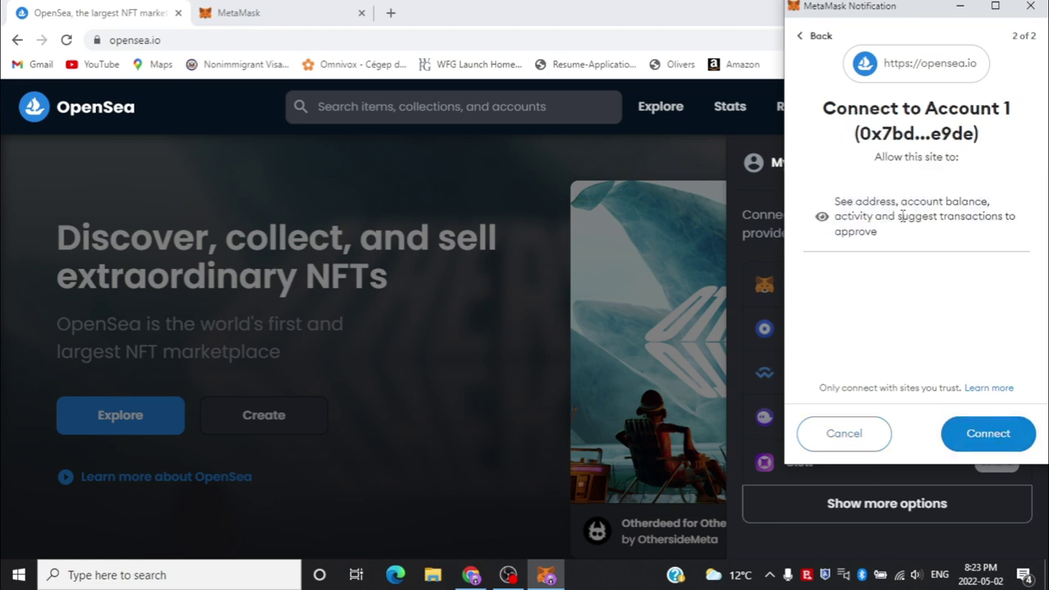
{"action": "left_click", "coordinate": [986, 432]}
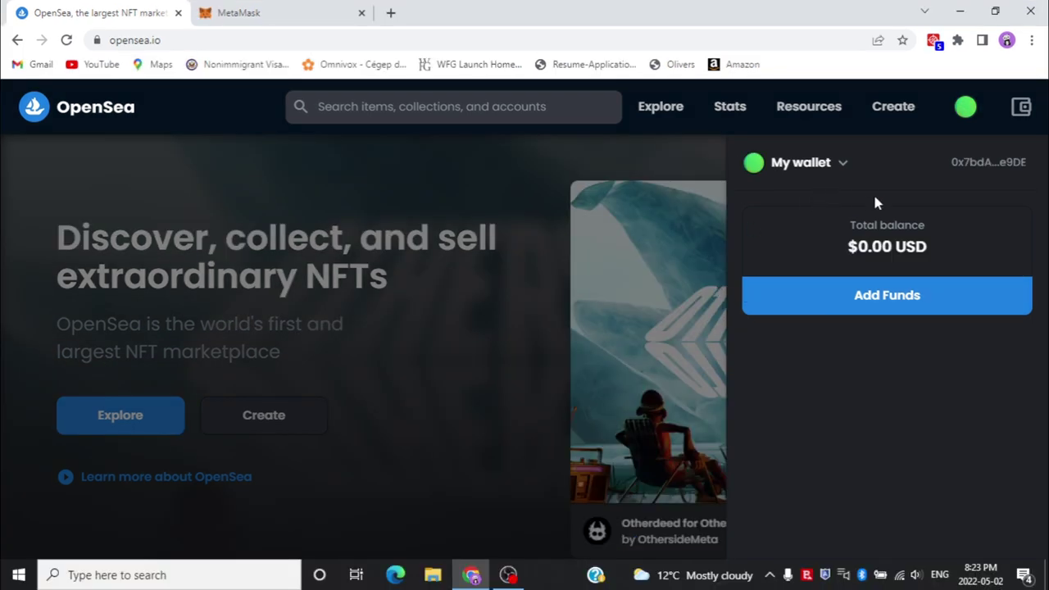
{"action": "left_click", "coordinate": [681, 256]}
Open OpenSea's Create page and dismiss the MetaMask signature request that appears
{"action": "scroll", "coordinate": [729, 310], "scroll_direction": "down", "scroll_amount": 3}
{"action": "scroll", "coordinate": [730, 310], "scroll_direction": "up", "scroll_amount": 2}
{"action": "scroll", "coordinate": [730, 310], "scroll_direction": "down", "scroll_amount": 2}
{"action": "scroll", "coordinate": [729, 310], "scroll_direction": "up", "scroll_amount": 2}
{"action": "scroll", "coordinate": [730, 310], "scroll_direction": "up", "scroll_amount": 1}
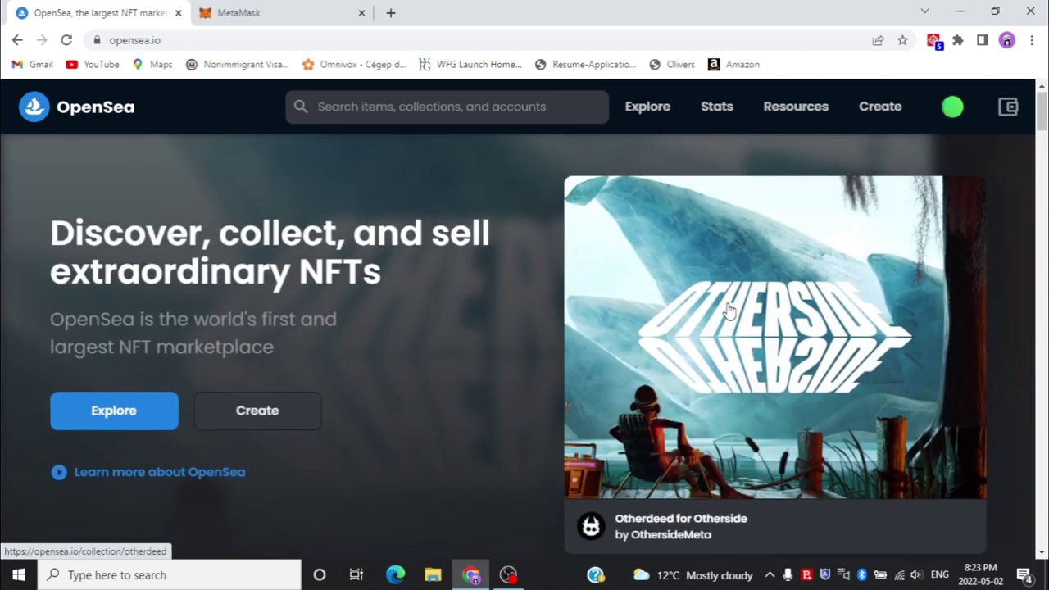
{"action": "mouse_move", "coordinate": [784, 119]}
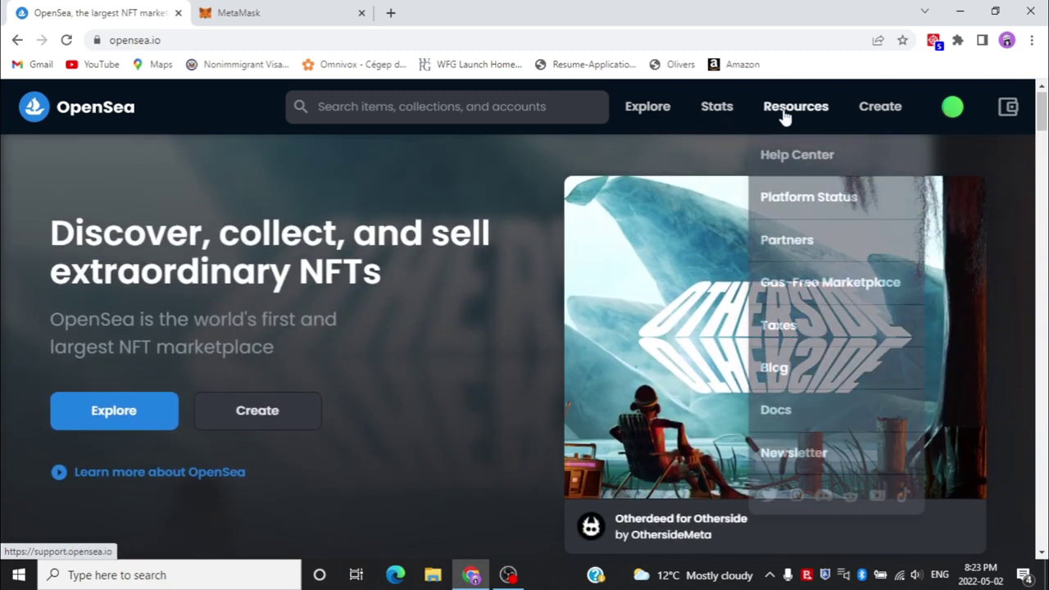
{"action": "left_click", "coordinate": [878, 117]}
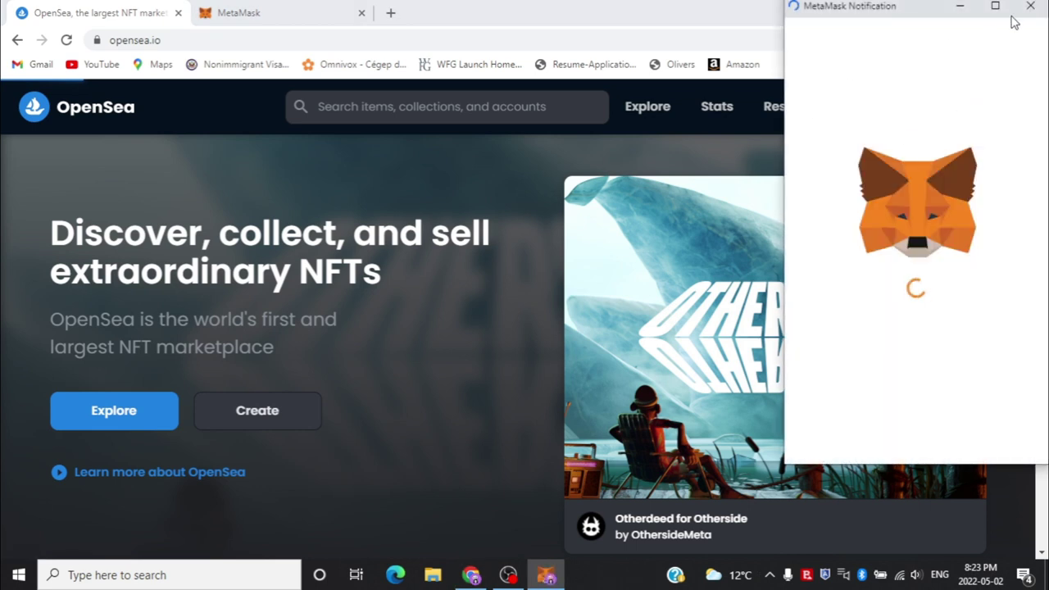
{"action": "left_click", "coordinate": [1031, 8]}
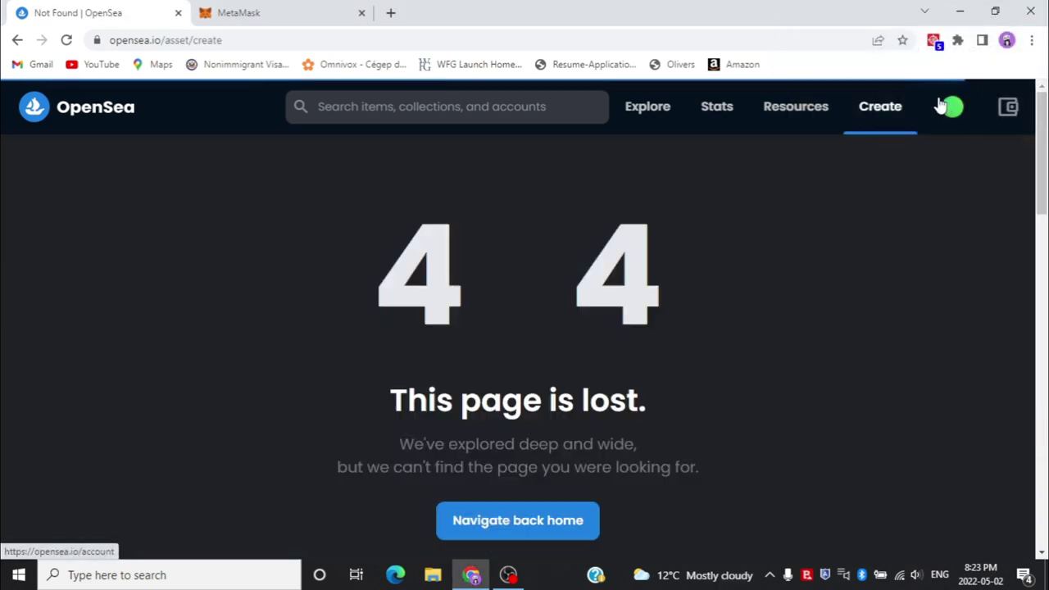
View the account's empty Unnamed profile, begin changing its picture, then return to Create
{"action": "left_click", "coordinate": [952, 107]}
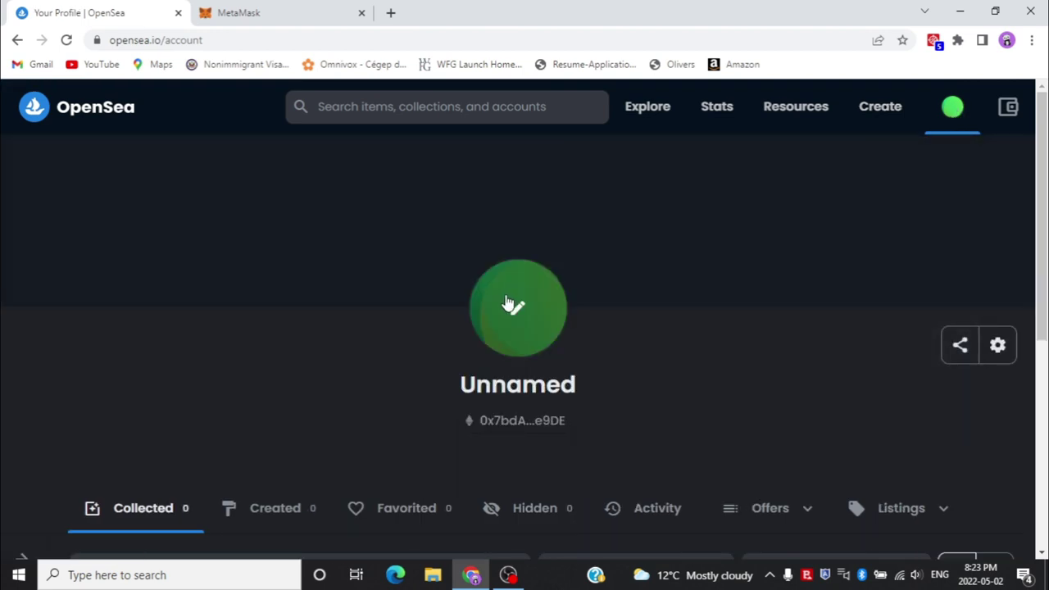
{"action": "scroll", "coordinate": [491, 327], "scroll_direction": "down", "scroll_amount": 1}
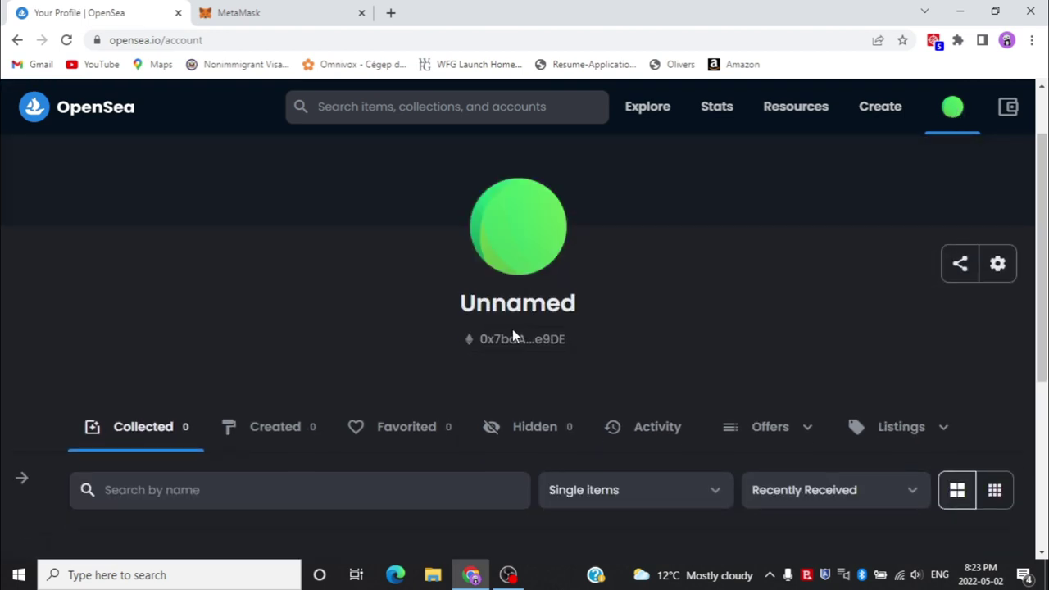
{"action": "left_click", "coordinate": [529, 246]}
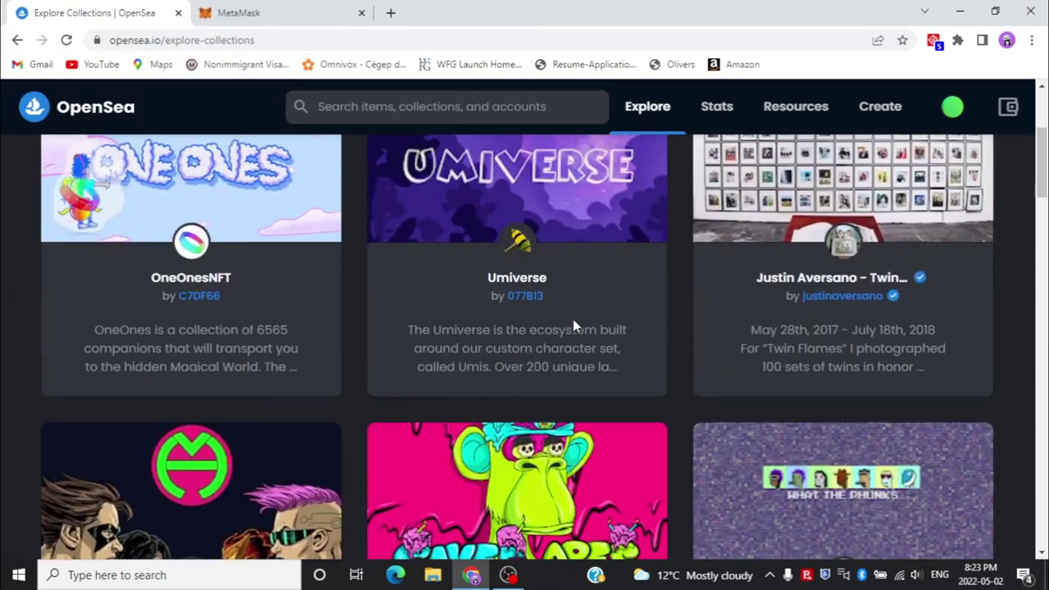
{"action": "scroll", "coordinate": [573, 319], "scroll_direction": "down", "scroll_amount": 5}
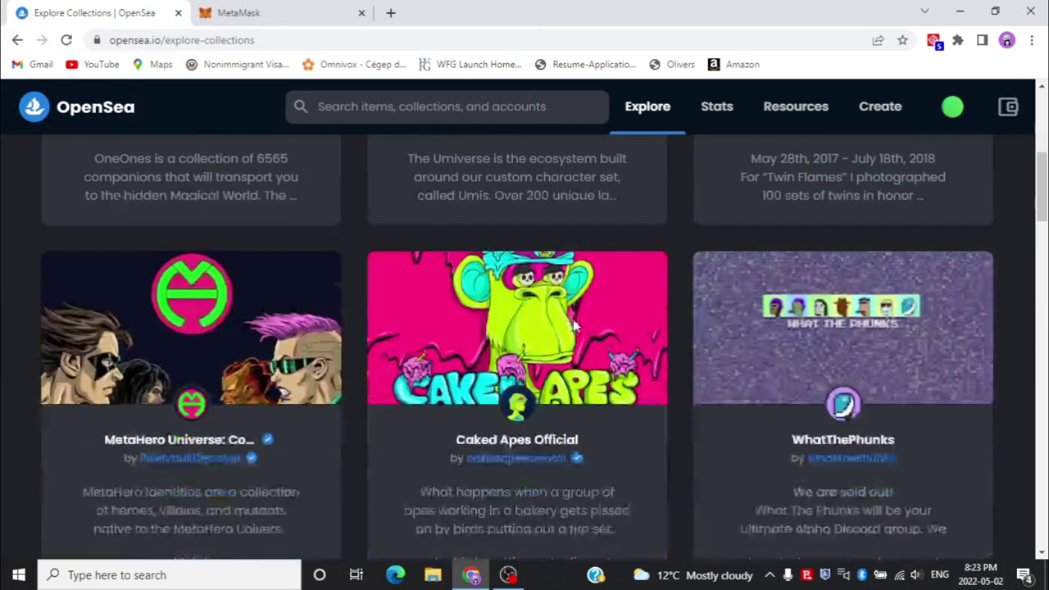
{"action": "scroll", "coordinate": [573, 319], "scroll_direction": "up", "scroll_amount": 7}
{"action": "scroll", "coordinate": [573, 319], "scroll_direction": "up", "scroll_amount": 1}
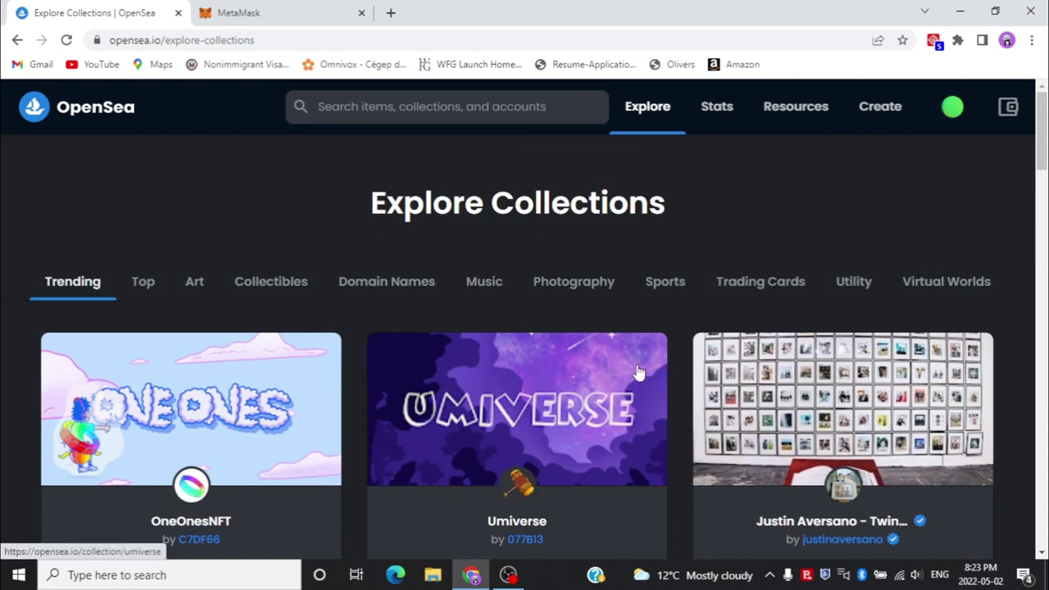
{"action": "mouse_move", "coordinate": [783, 100]}
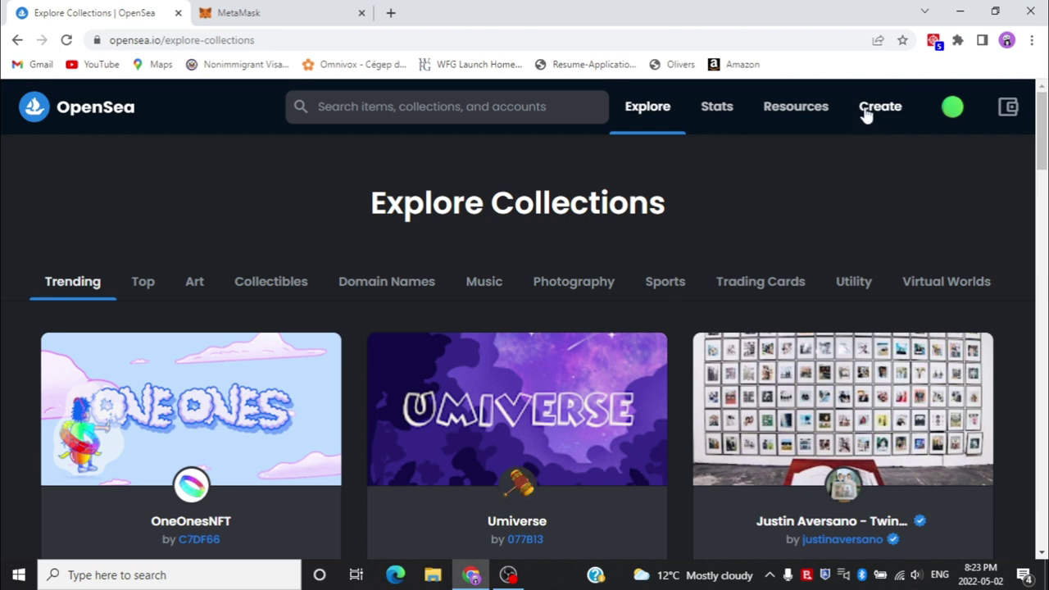
{"action": "left_click", "coordinate": [867, 110]}
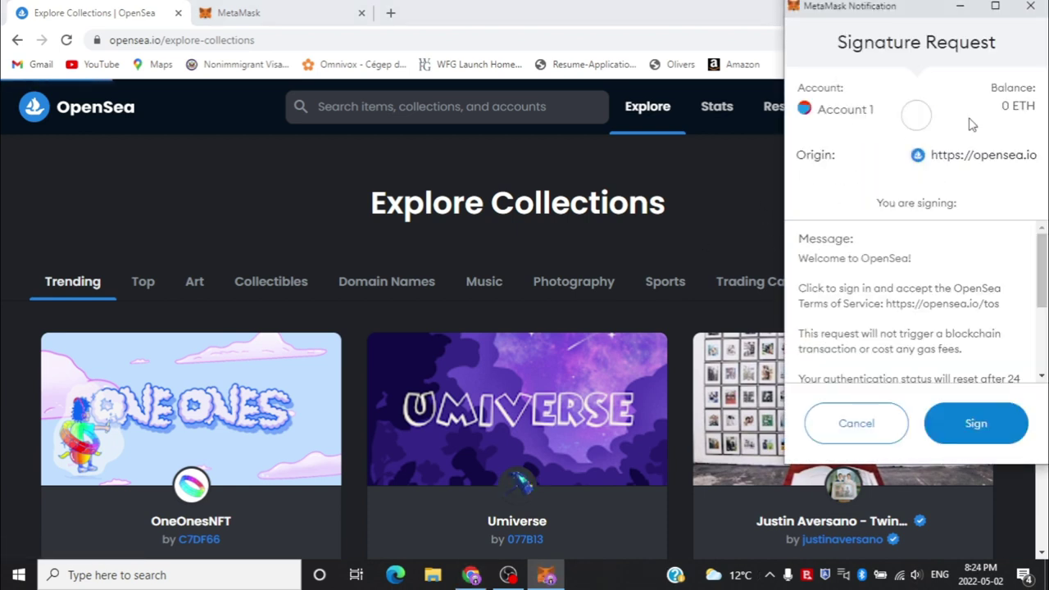
Sign OpenSea's welcome message in MetaMask to reach the Create New Item page
{"action": "scroll", "coordinate": [917, 275], "scroll_direction": "down", "scroll_amount": 3}
{"action": "scroll", "coordinate": [918, 276], "scroll_direction": "up", "scroll_amount": 3}
{"action": "left_click", "coordinate": [970, 419]}
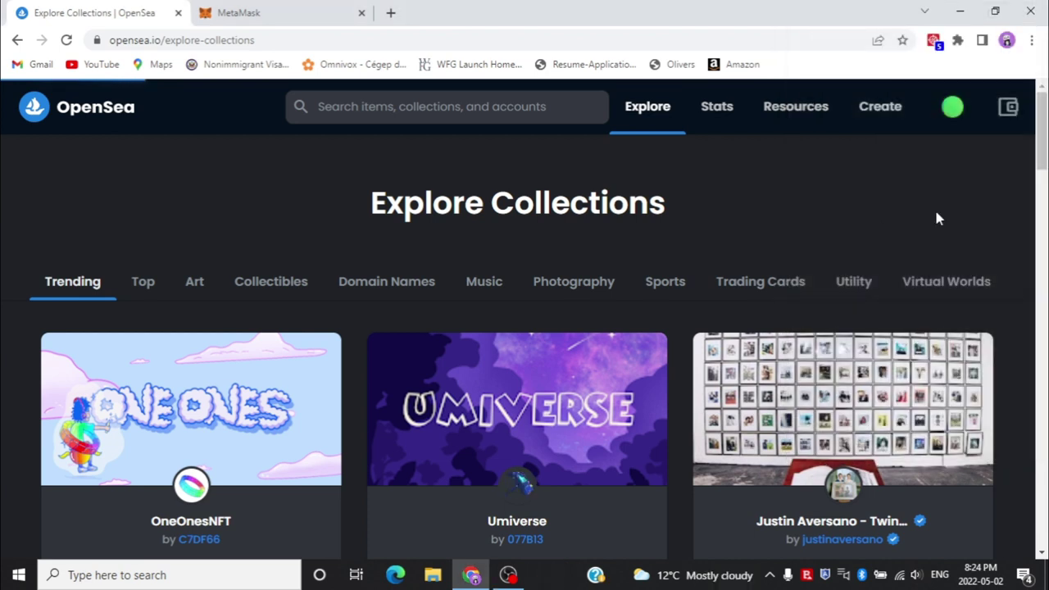
Open a fresh Chrome tab alongside the OpenSea Create New Item page
{"action": "scroll", "coordinate": [556, 348], "scroll_direction": "down", "scroll_amount": 1}
{"action": "scroll", "coordinate": [557, 349], "scroll_direction": "up", "scroll_amount": 1}
{"action": "scroll", "coordinate": [532, 249], "scroll_direction": "down", "scroll_amount": 1}
{"action": "scroll", "coordinate": [532, 248], "scroll_direction": "up", "scroll_amount": 1}
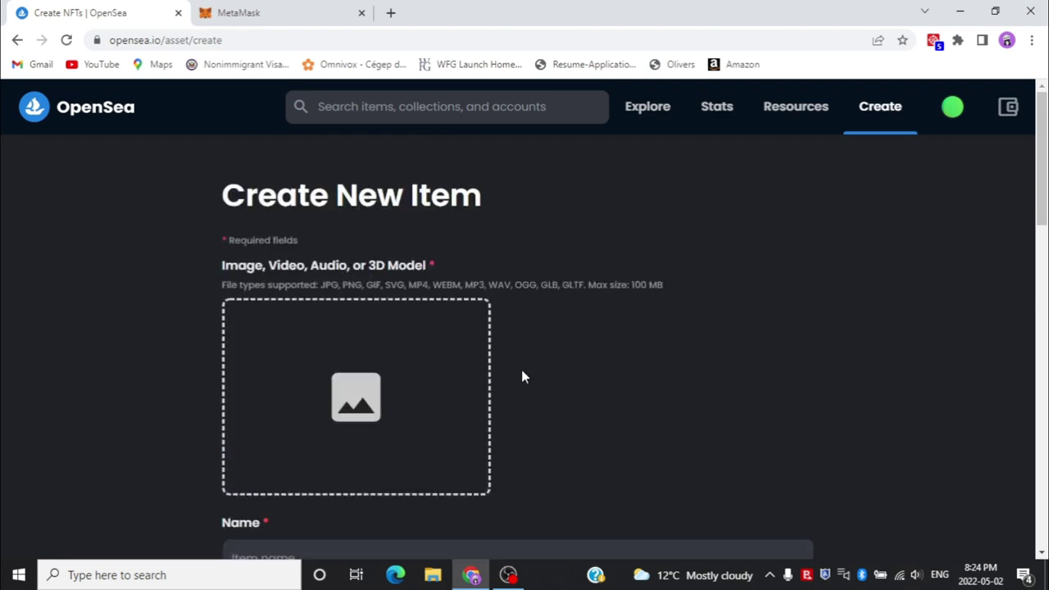
{"action": "left_click", "coordinate": [390, 12]}
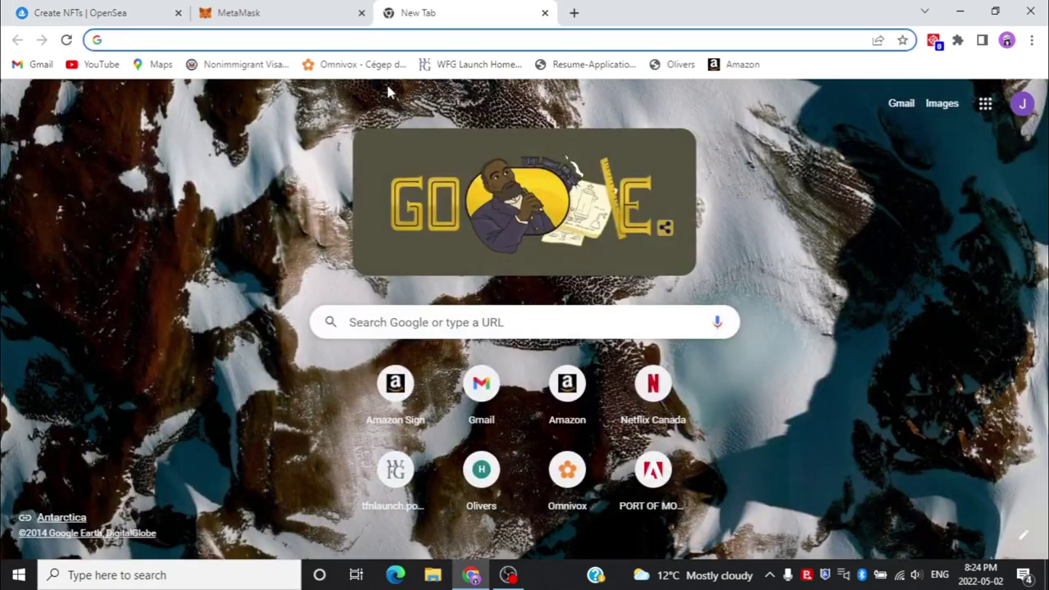
Search Google for 'rarible' and open the Rarible.com marketplace result
{"action": "left_click", "coordinate": [304, 37]}
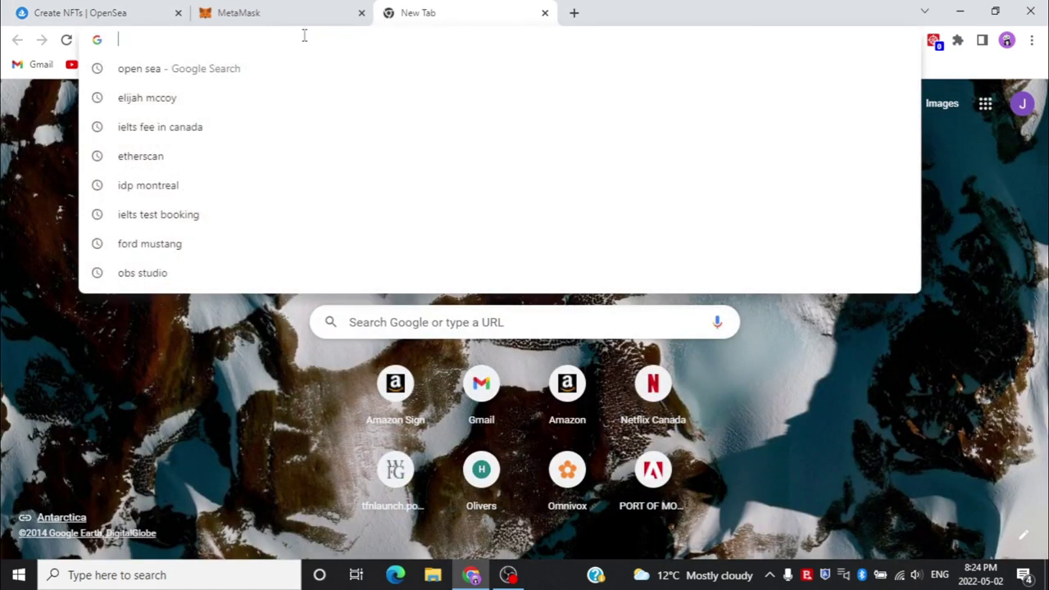
{"action": "type", "text": "rarible"}
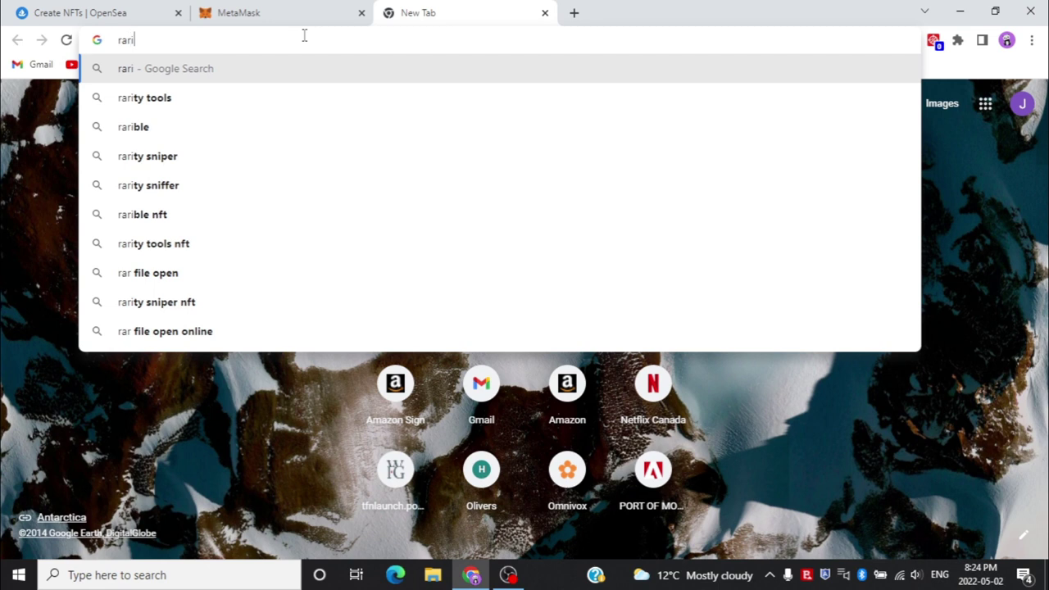
{"action": "left_click", "coordinate": [261, 72]}
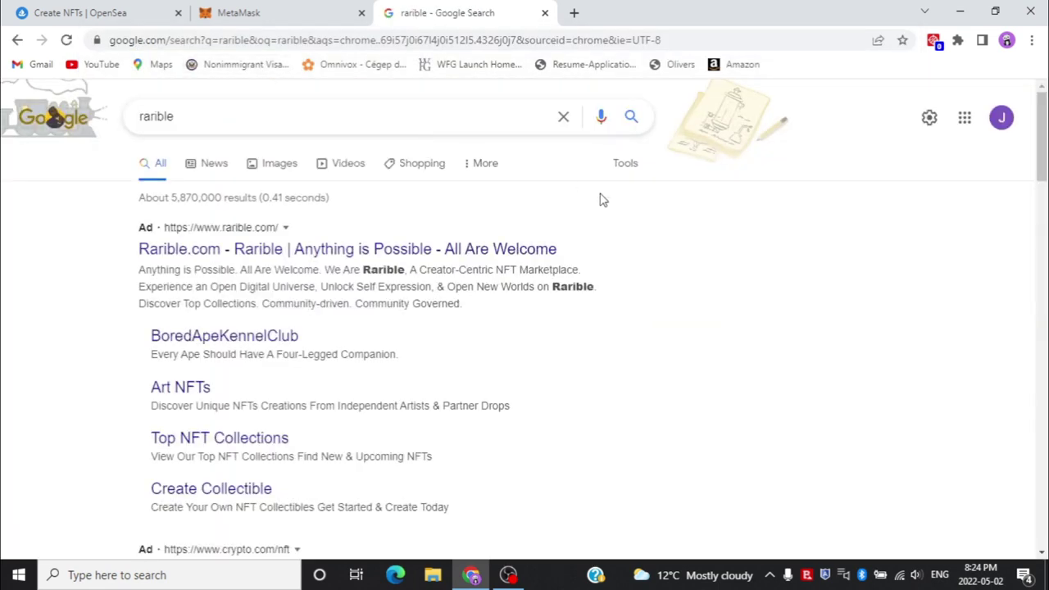
{"action": "left_click", "coordinate": [316, 258]}
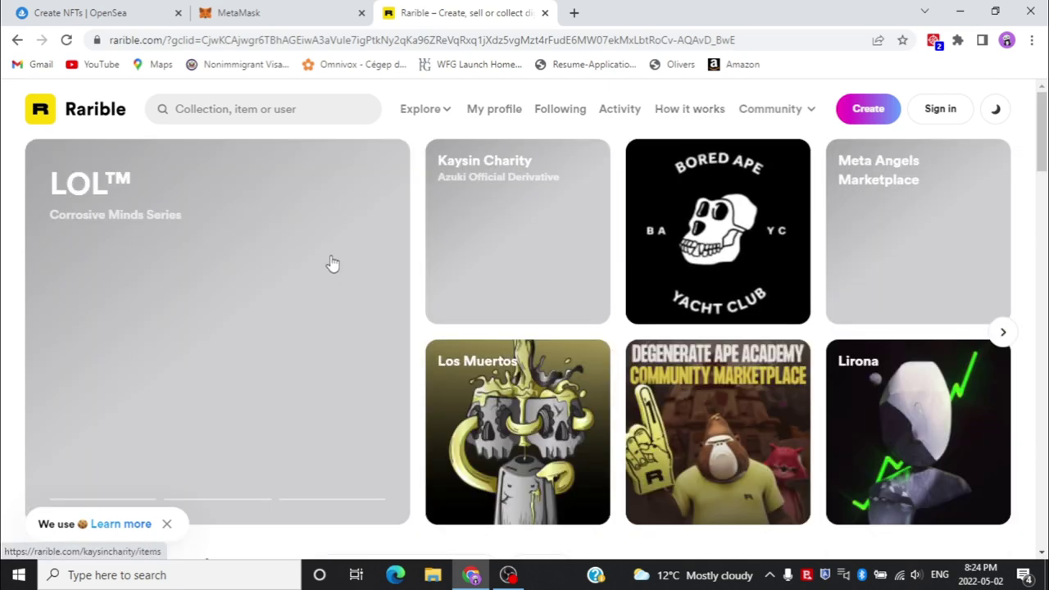
Switch Rarible's theme to dark and back to light, then go to Sign in
{"action": "scroll", "coordinate": [736, 261], "scroll_direction": "down", "scroll_amount": 5}
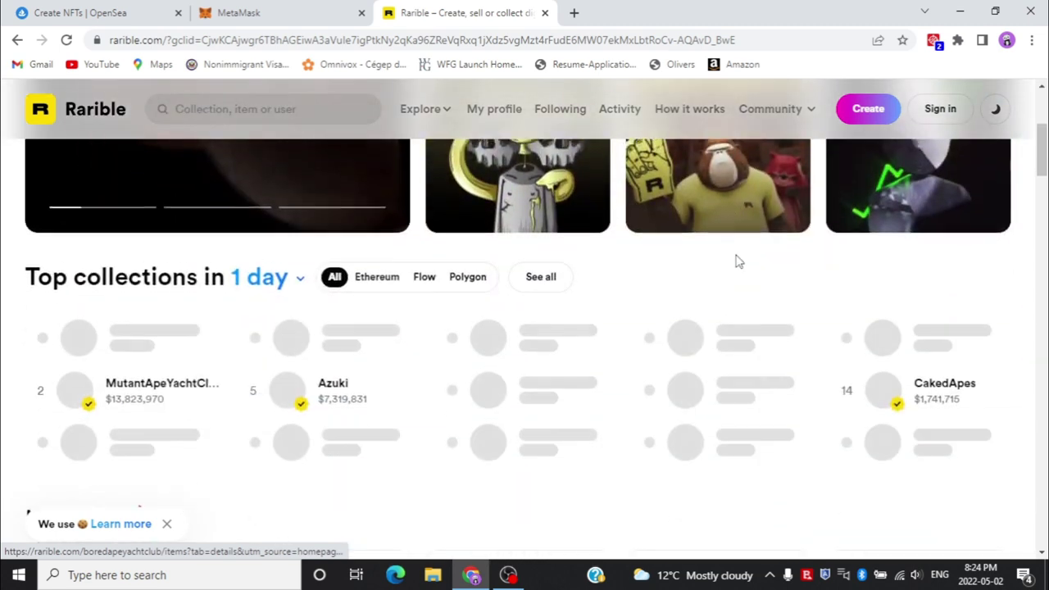
{"action": "scroll", "coordinate": [737, 260], "scroll_direction": "up", "scroll_amount": 2}
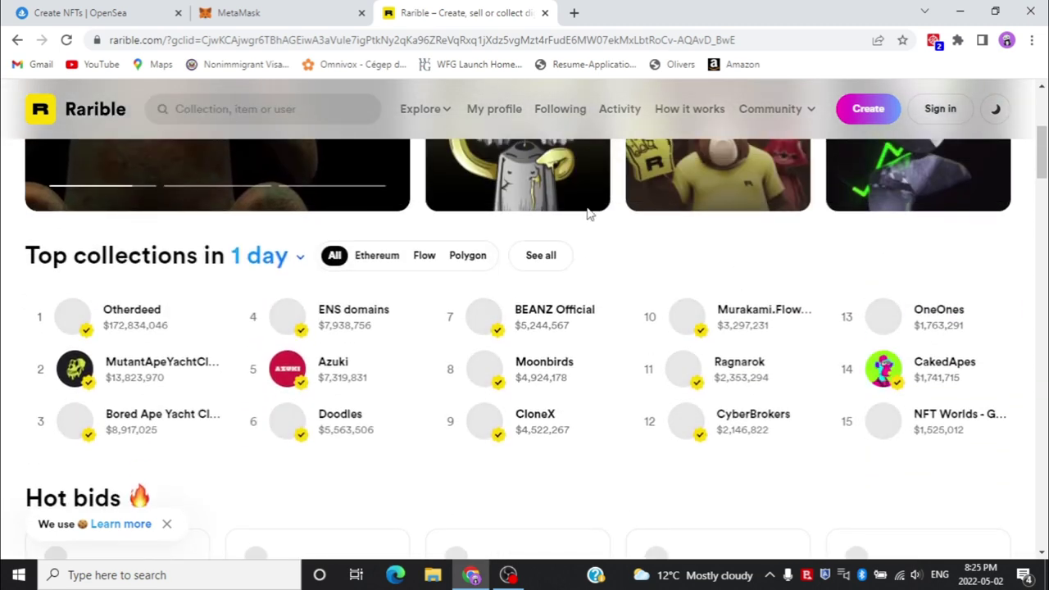
{"action": "scroll", "coordinate": [642, 277], "scroll_direction": "up", "scroll_amount": 3}
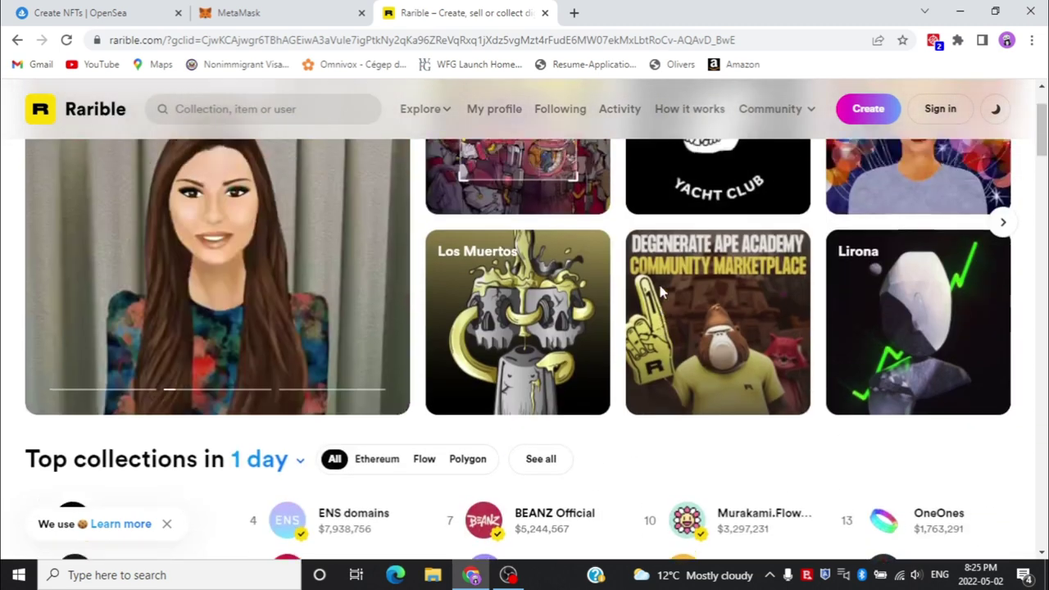
{"action": "scroll", "coordinate": [550, 227], "scroll_direction": "up", "scroll_amount": 1}
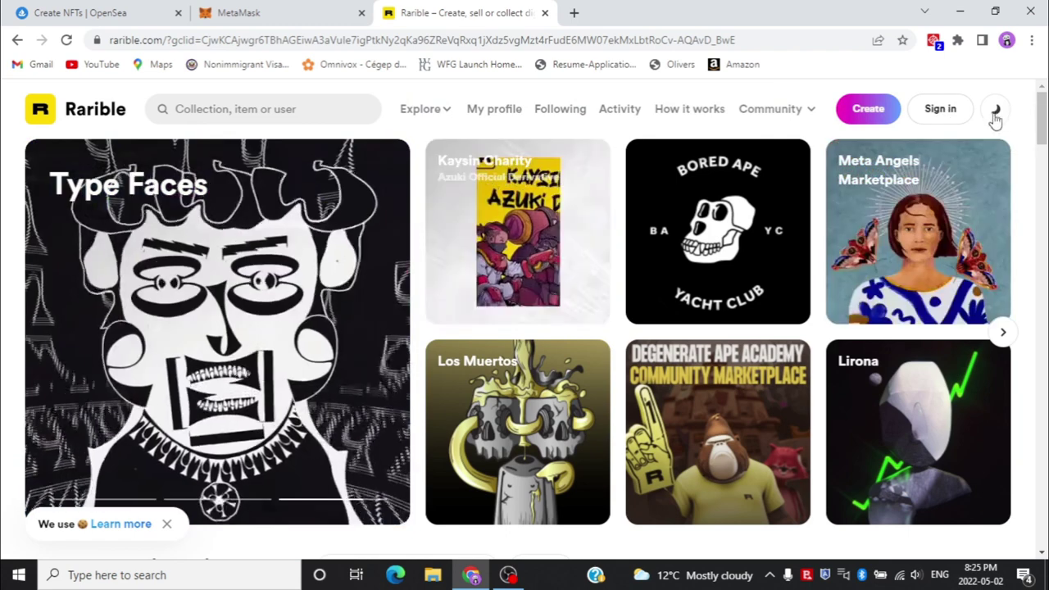
{"action": "left_click", "coordinate": [997, 112]}
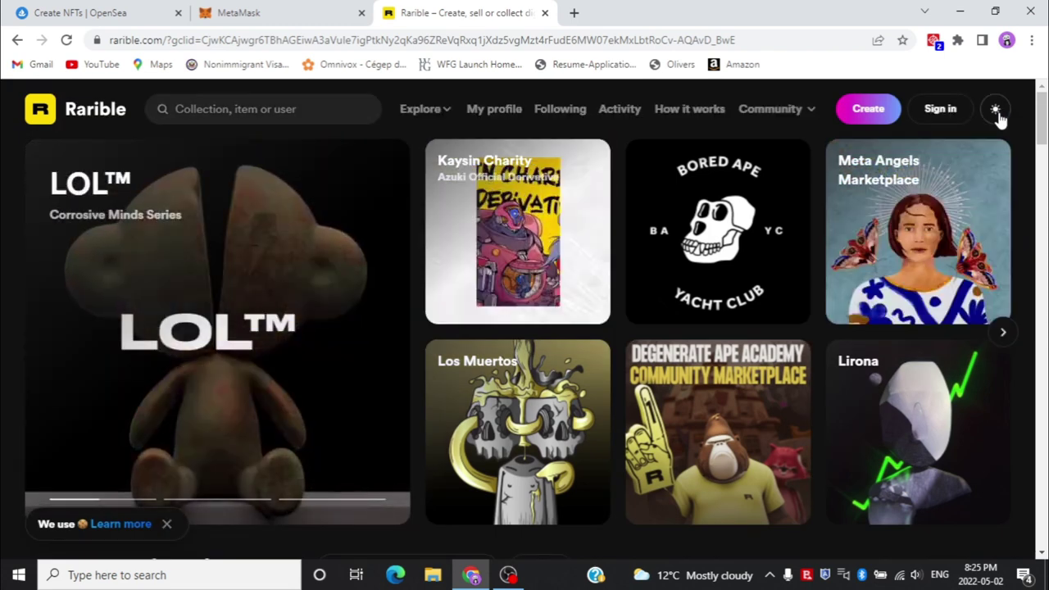
{"action": "left_click", "coordinate": [997, 111]}
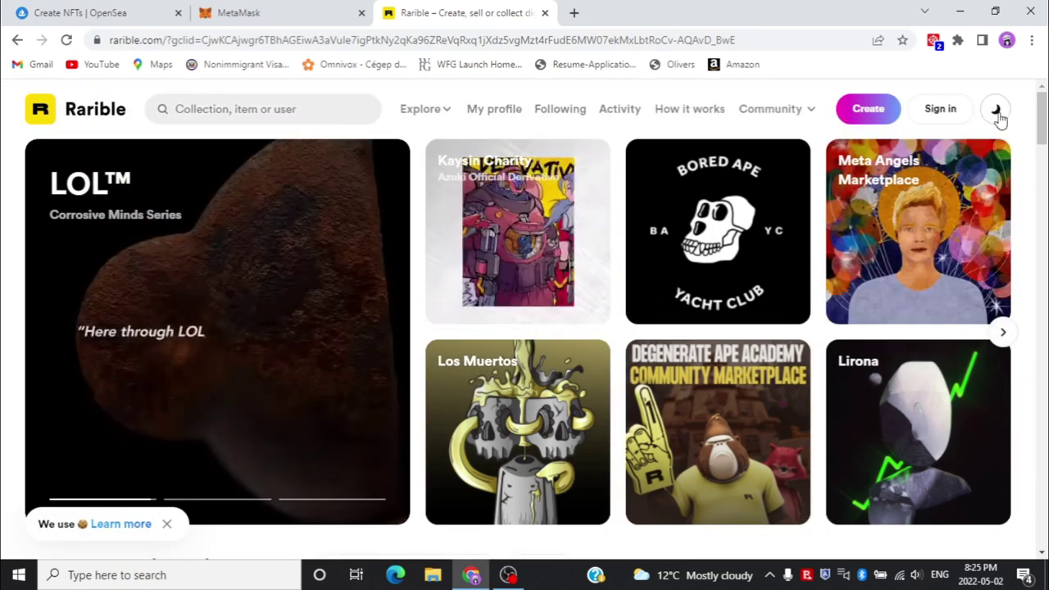
{"action": "left_click", "coordinate": [943, 110]}
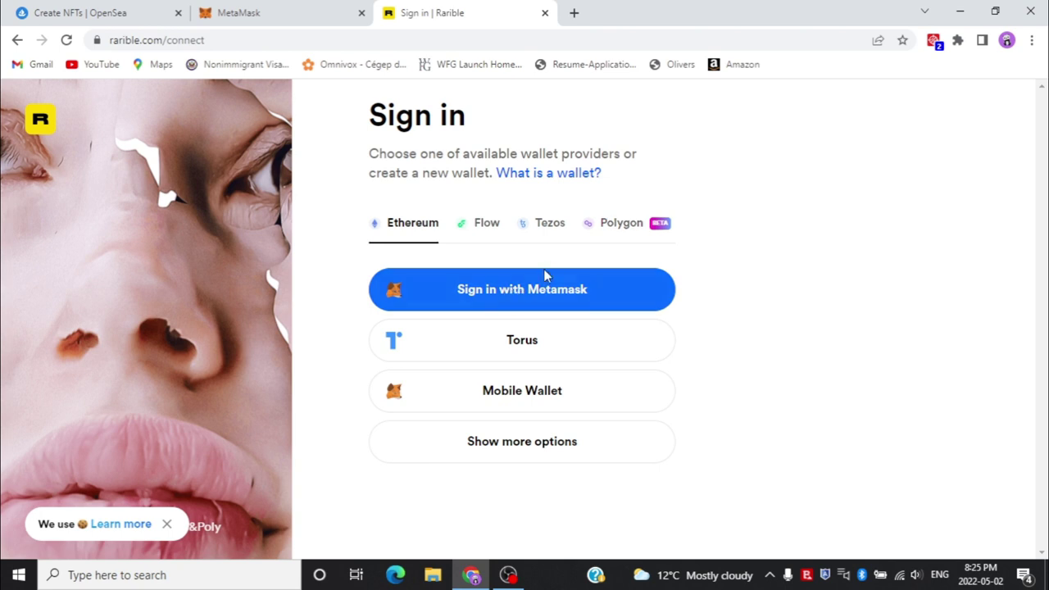
Reveal more wallet providers and choose Sign in with MetaMask
{"action": "left_click", "coordinate": [523, 441]}
{"action": "scroll", "coordinate": [501, 425], "scroll_direction": "down", "scroll_amount": 2}
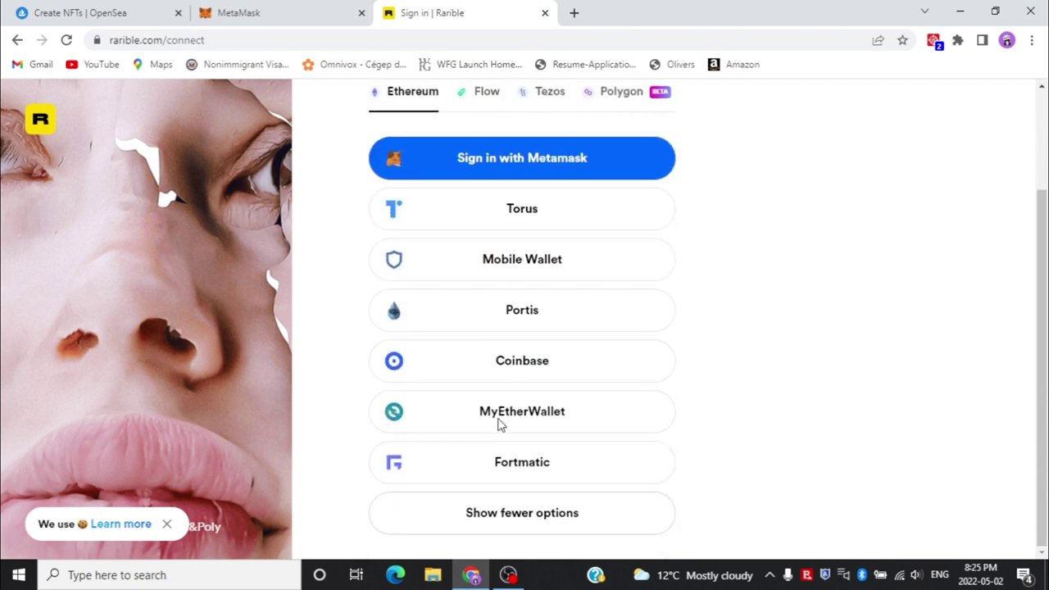
{"action": "scroll", "coordinate": [500, 425], "scroll_direction": "up", "scroll_amount": 2}
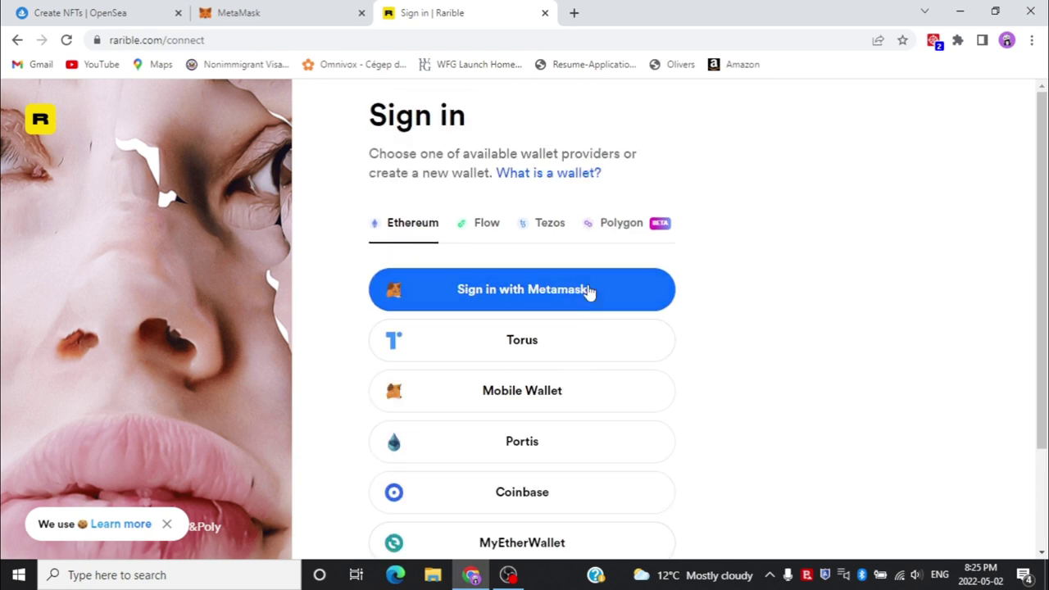
{"action": "left_click", "coordinate": [555, 297]}
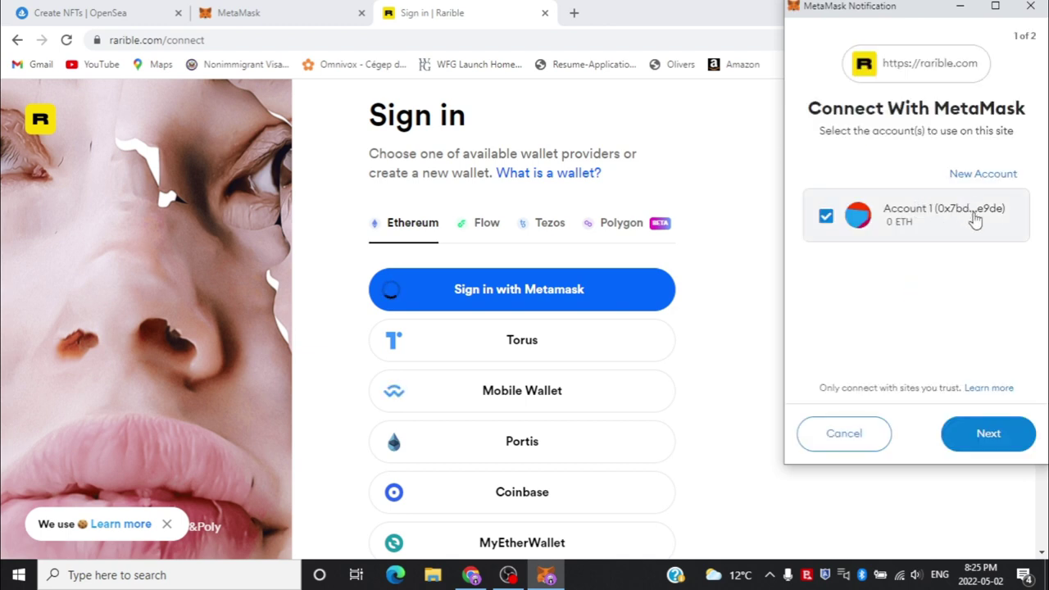
Connect Account 1 in MetaMask and accept Rarible's Terms of Service
{"action": "left_click", "coordinate": [993, 433]}
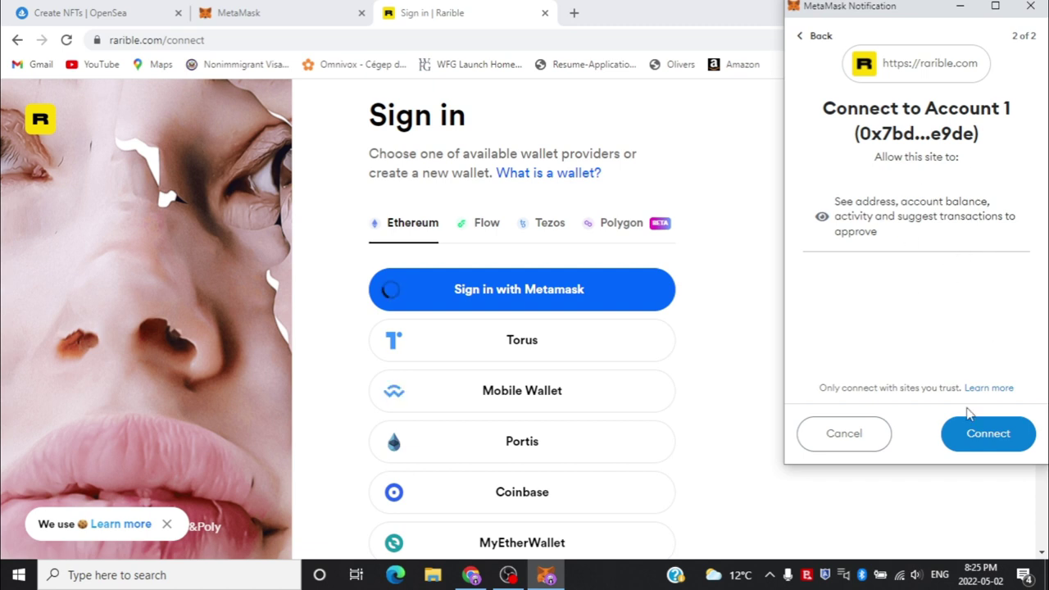
{"action": "left_click", "coordinate": [985, 444]}
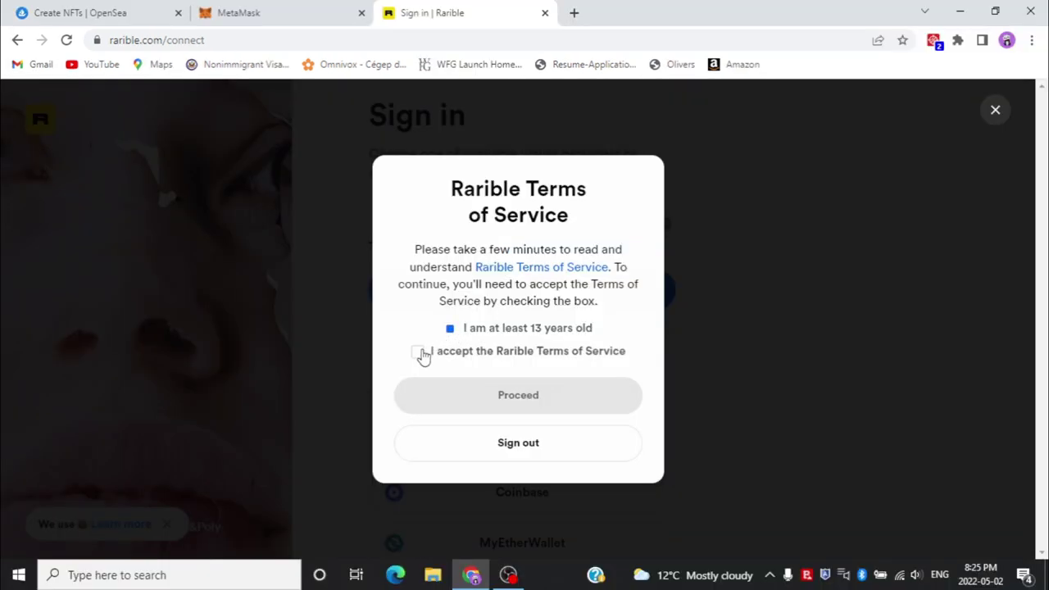
{"action": "left_click", "coordinate": [420, 359]}
{"action": "left_click", "coordinate": [494, 394]}
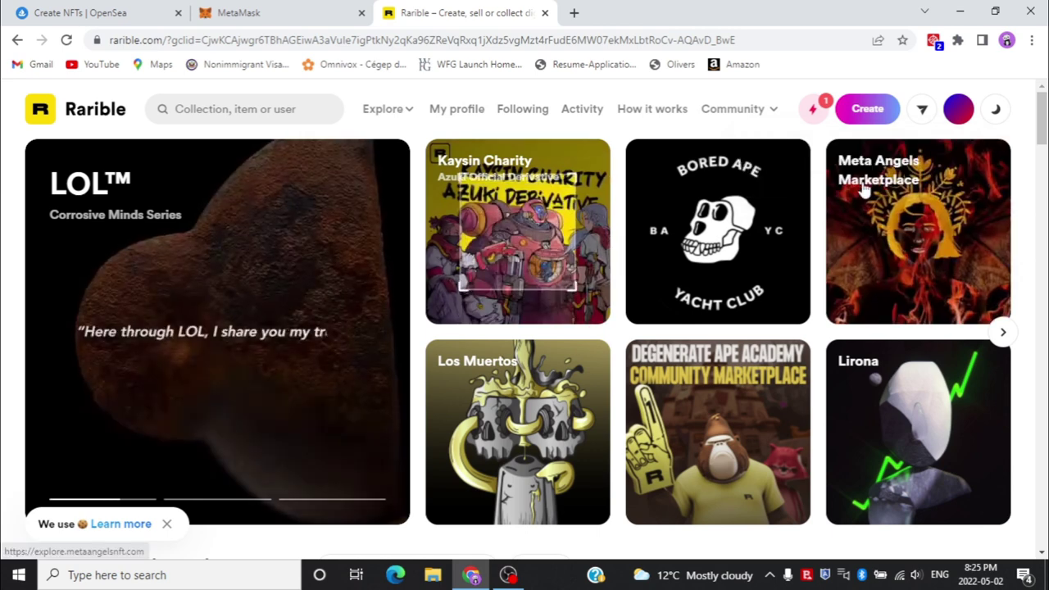
Close the 'Add your email' prompt under the notifications bell and go to Create
{"action": "scroll", "coordinate": [738, 233], "scroll_direction": "down", "scroll_amount": 1}
{"action": "scroll", "coordinate": [738, 233], "scroll_direction": "up", "scroll_amount": 1}
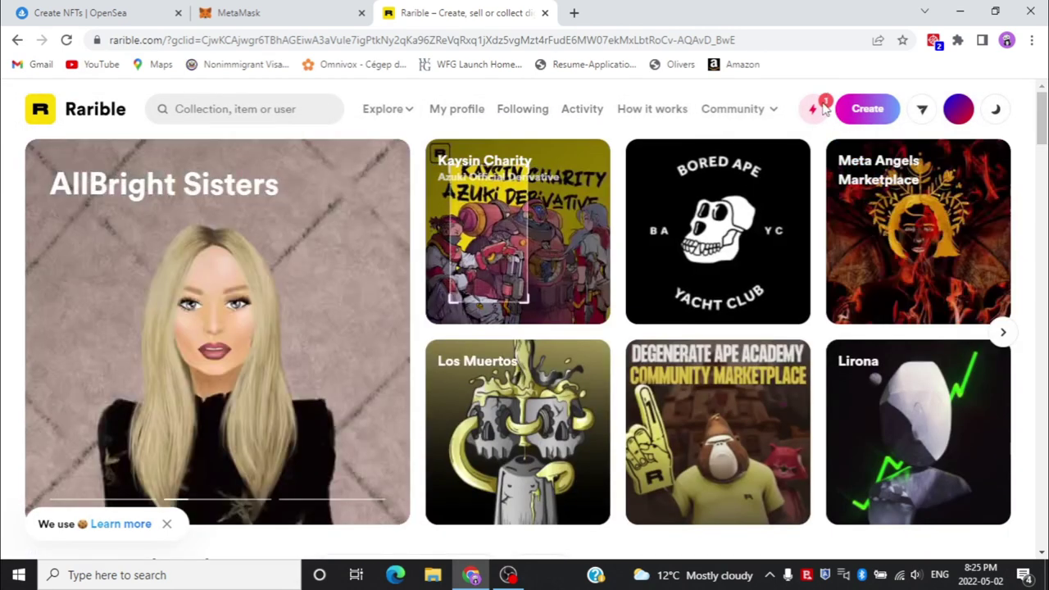
{"action": "left_click", "coordinate": [812, 108]}
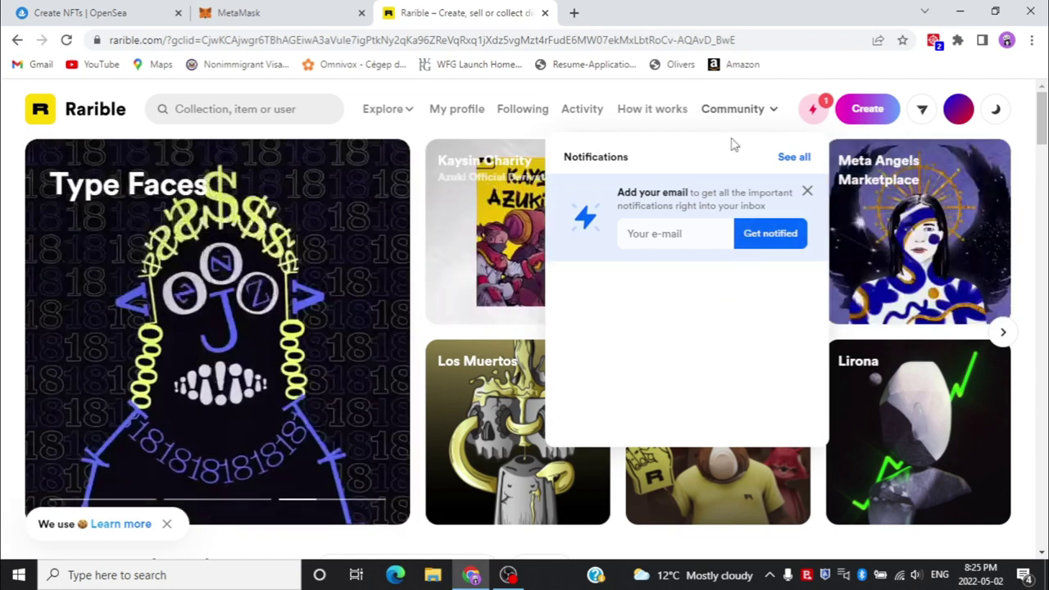
{"action": "left_click", "coordinate": [807, 191]}
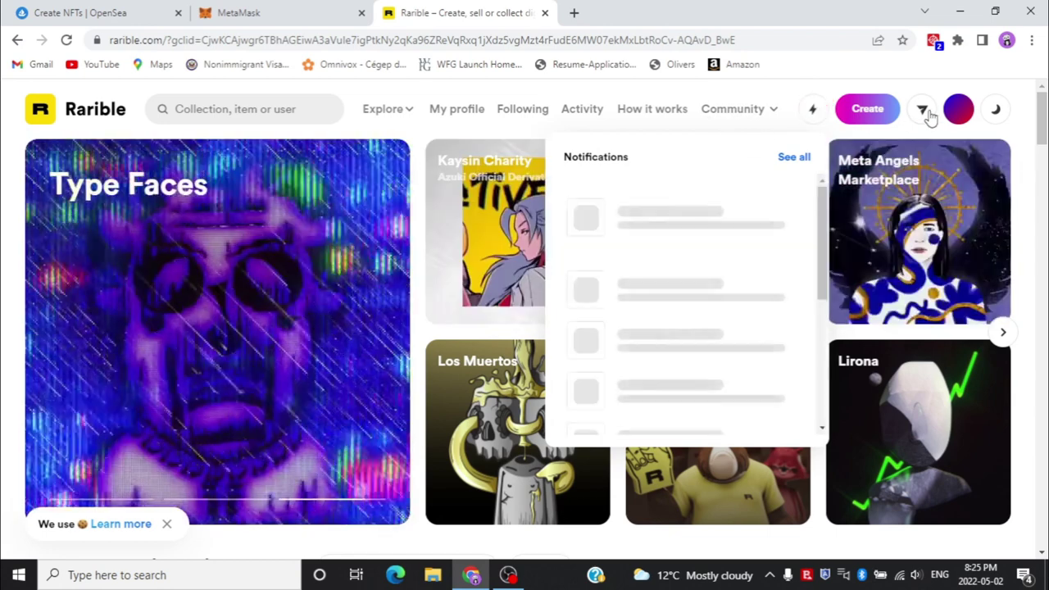
{"action": "left_click", "coordinate": [867, 117]}
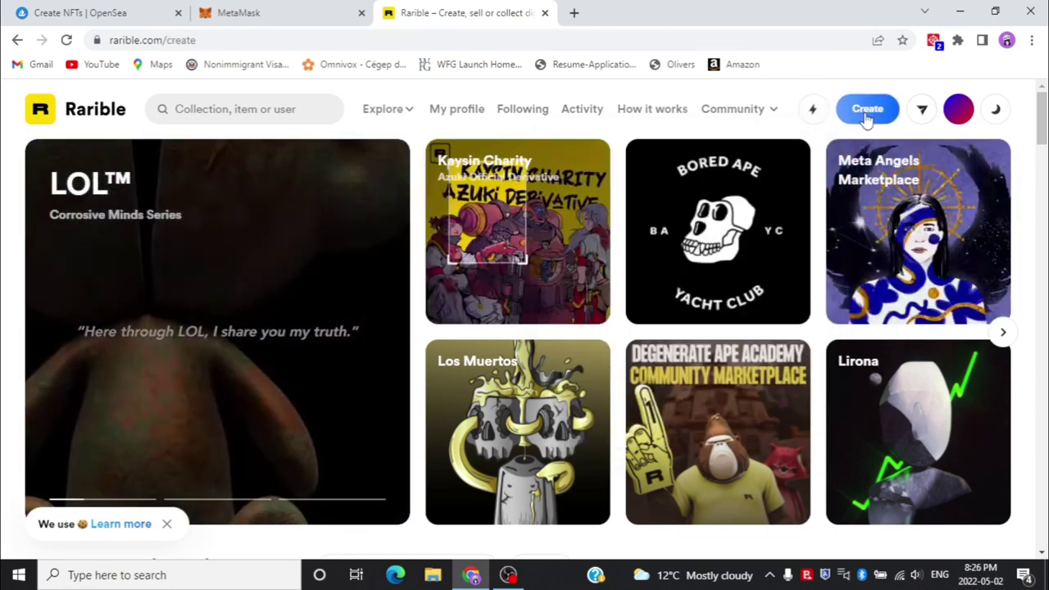
Open My profile from the Choose Blockchain page and scroll its empty Created items
{"action": "scroll", "coordinate": [492, 271], "scroll_direction": "down", "scroll_amount": 2}
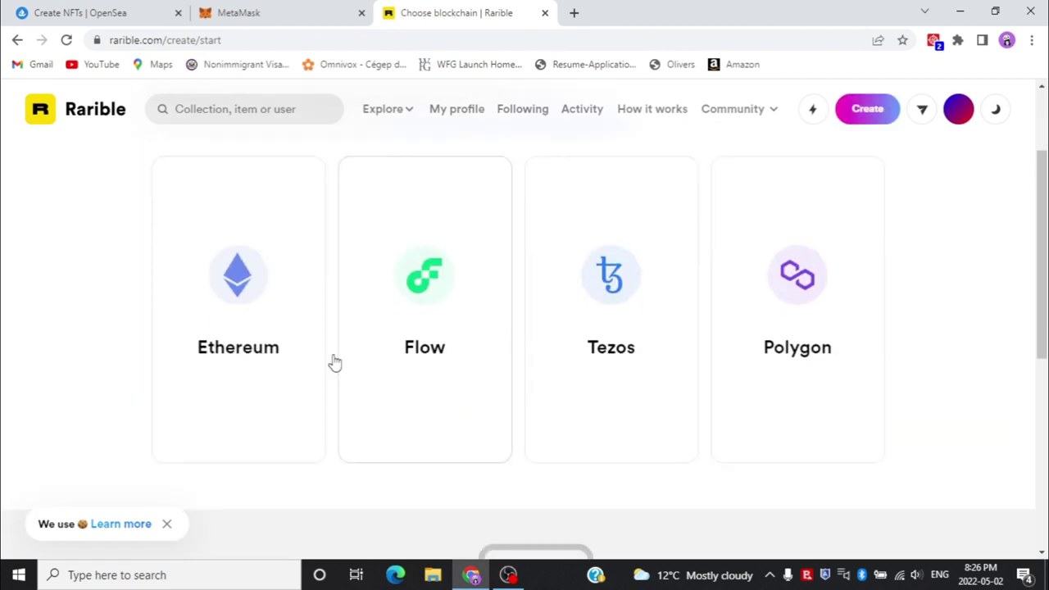
{"action": "scroll", "coordinate": [700, 342], "scroll_direction": "down", "scroll_amount": 1}
{"action": "scroll", "coordinate": [700, 343], "scroll_direction": "up", "scroll_amount": 3}
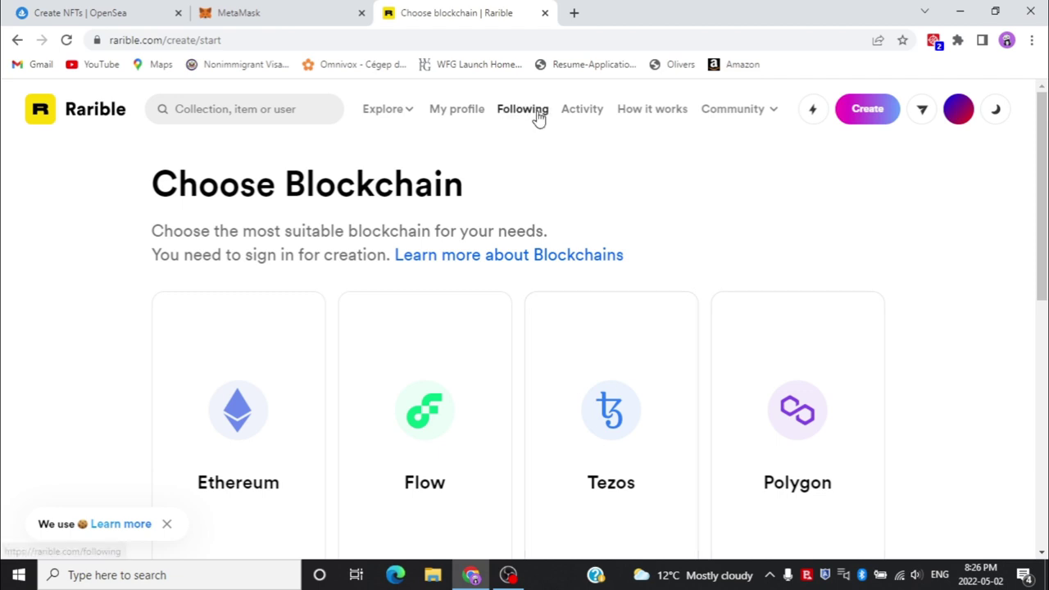
{"action": "left_click", "coordinate": [459, 111]}
{"action": "scroll", "coordinate": [520, 258], "scroll_direction": "down", "scroll_amount": 1}
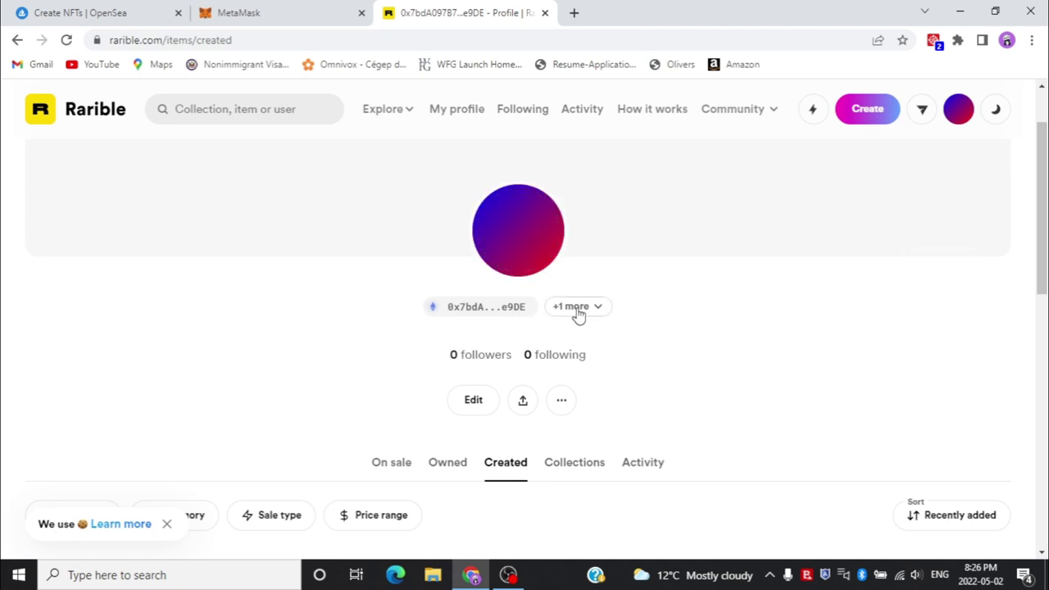
{"action": "scroll", "coordinate": [550, 343], "scroll_direction": "down", "scroll_amount": 2}
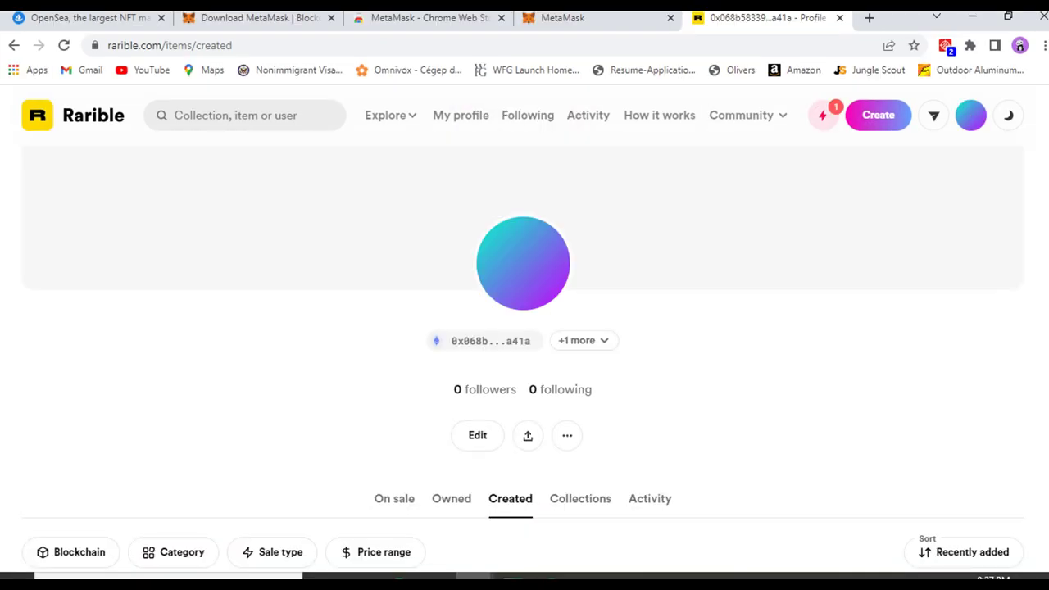